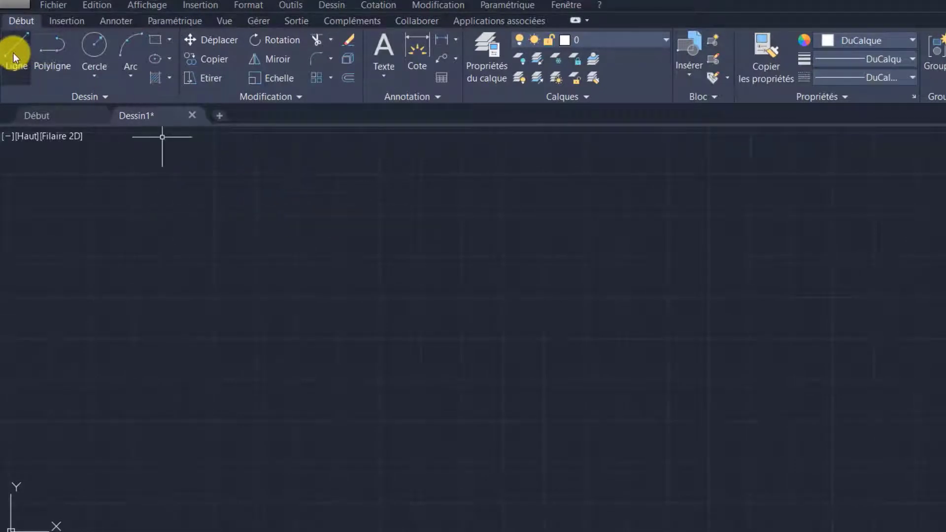
# - Make several attempts to start the LINE command, cancelling each one
pyautogui.click(339, 6)
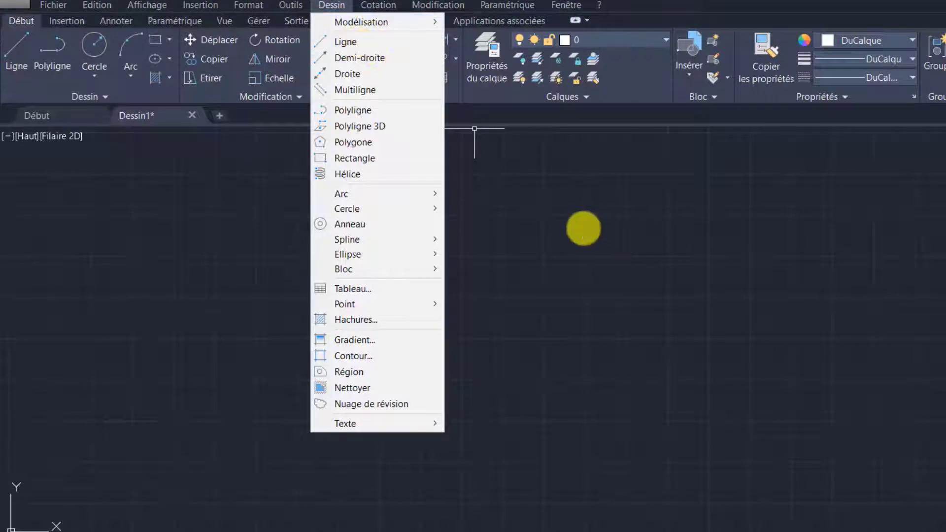
pyautogui.click(583, 229)
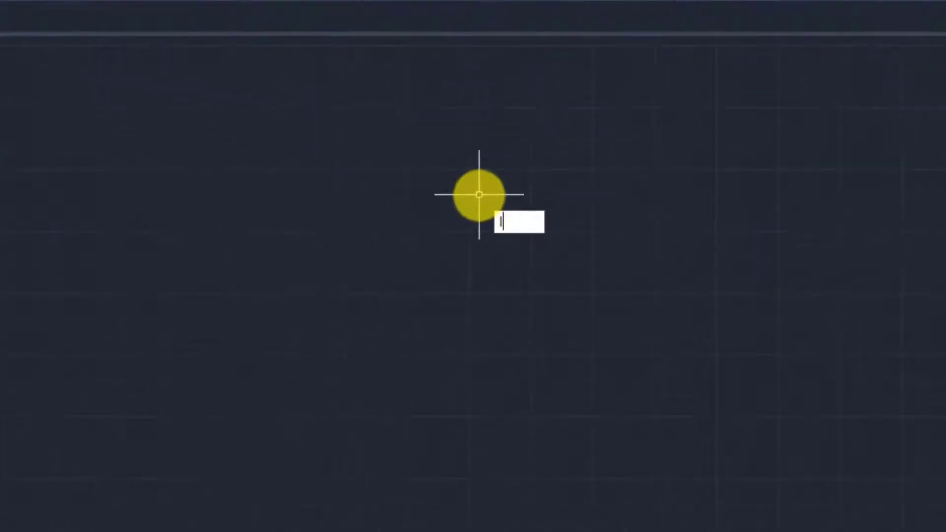
pyautogui.write('L')
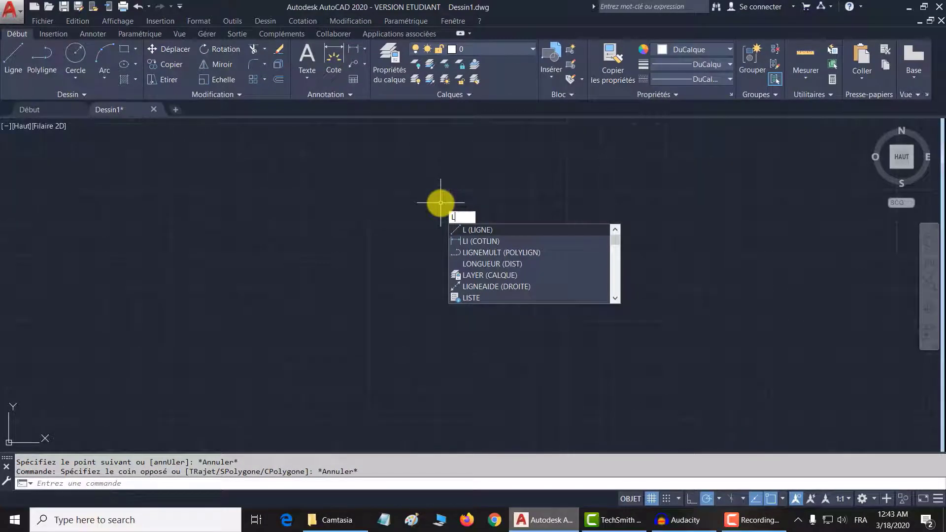
pyautogui.press('Escape')
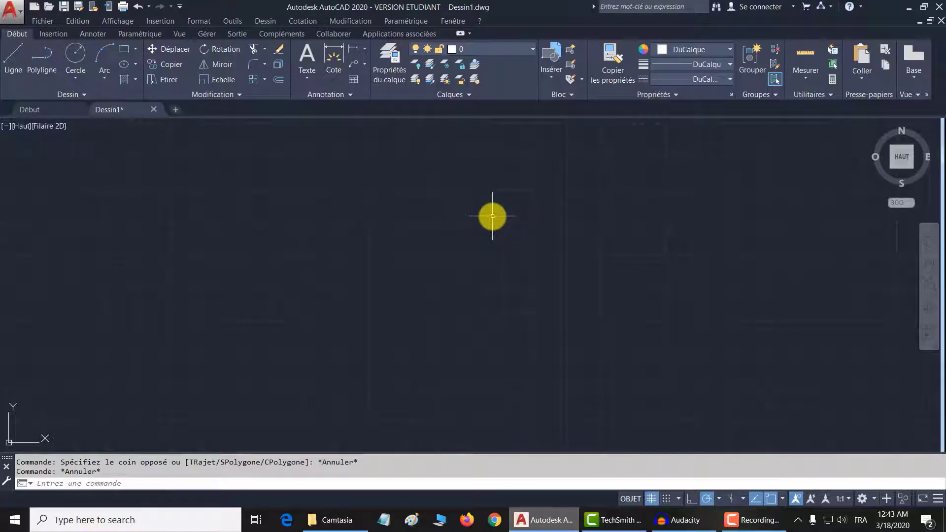
pyautogui.write('L')
pyautogui.press('Return')
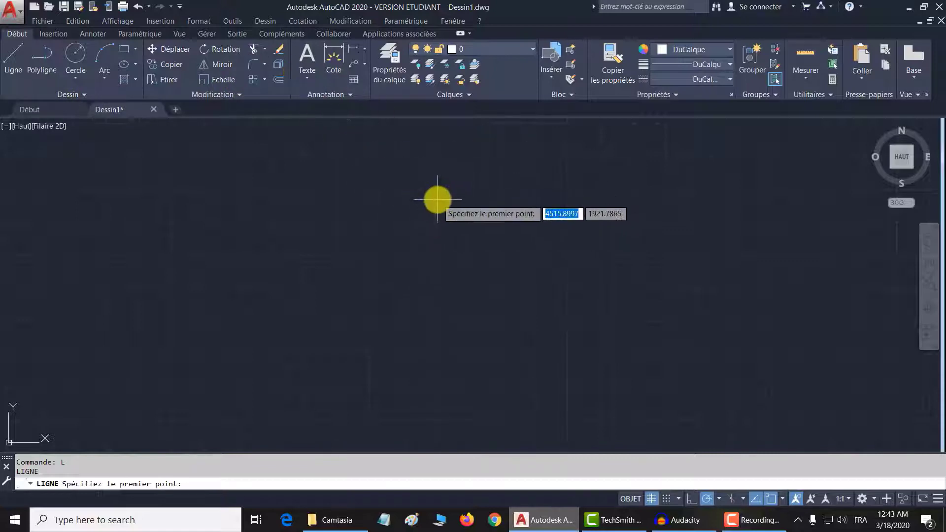
pyautogui.press('Escape')
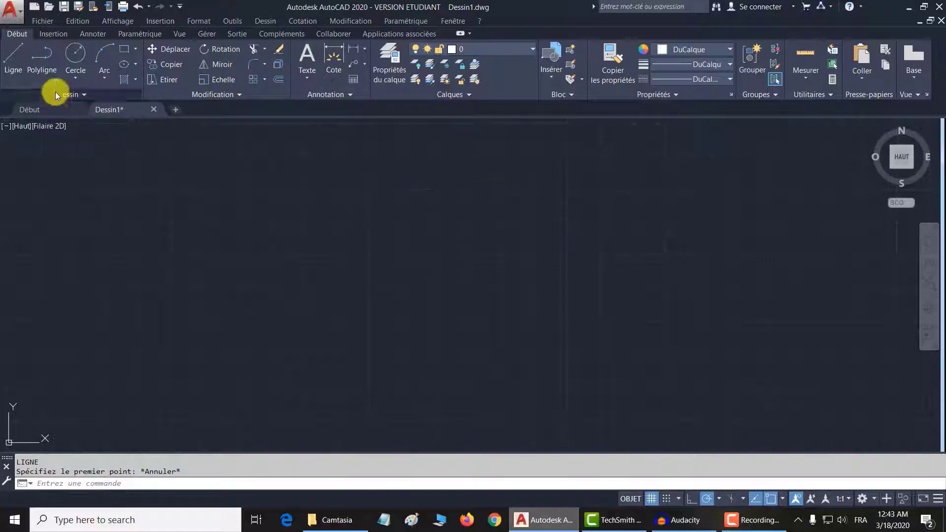
pyautogui.click(12, 58)
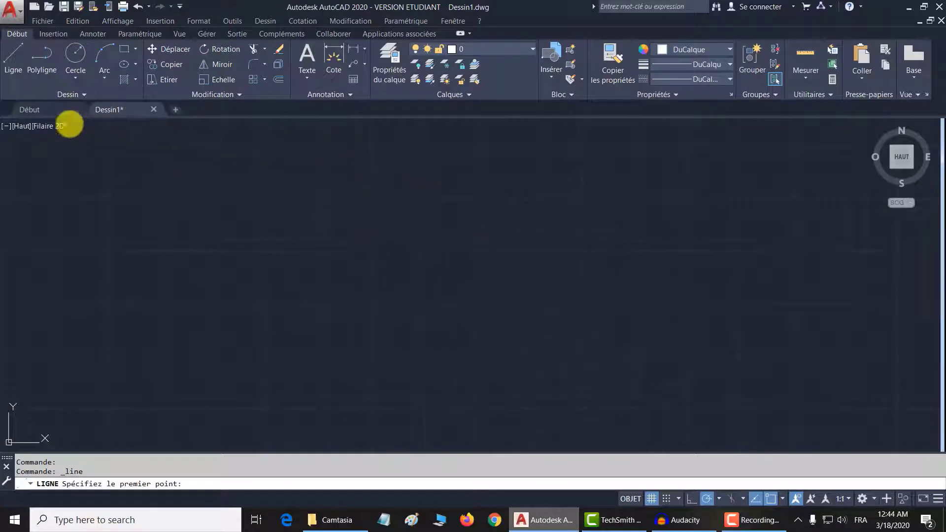
pyautogui.press('Escape')
# - Draw a square of four 500-unit sides from a clicked start point, closing at the start
pyautogui.click(14, 57)
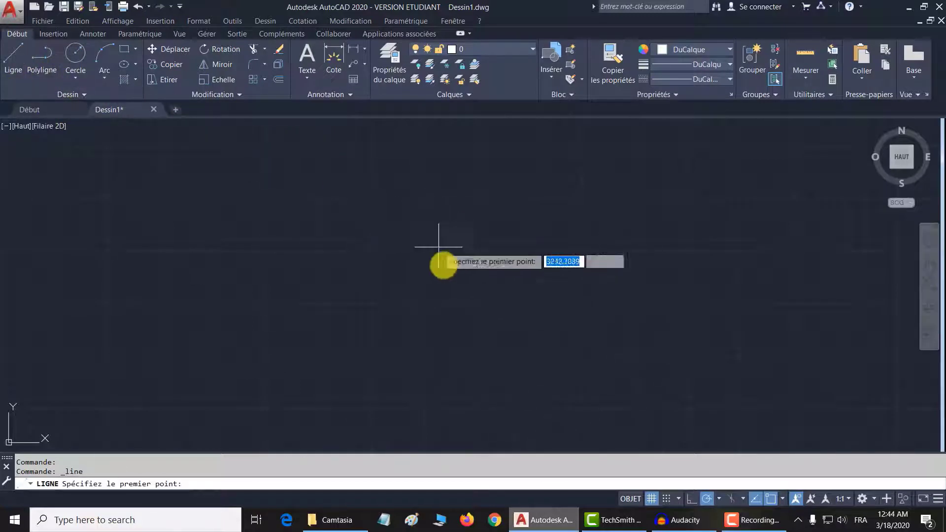
pyautogui.click(380, 250)
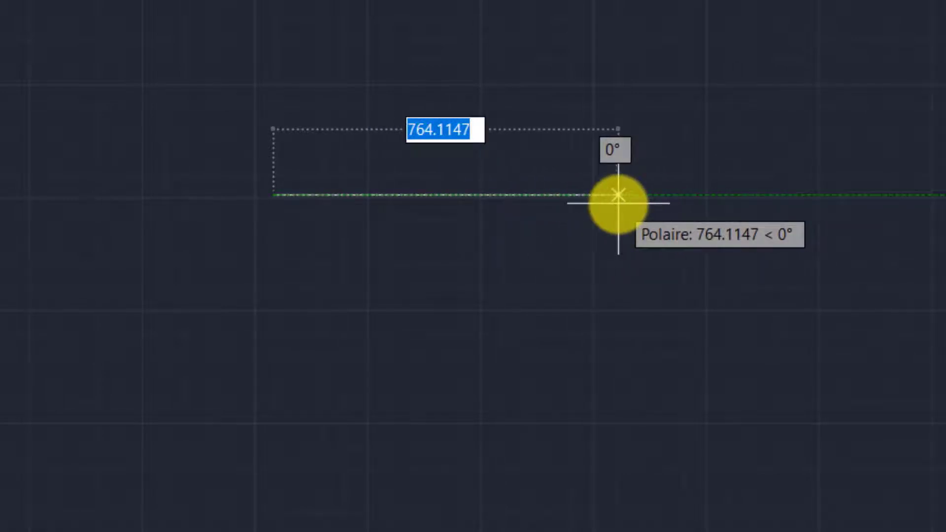
pyautogui.write('50')
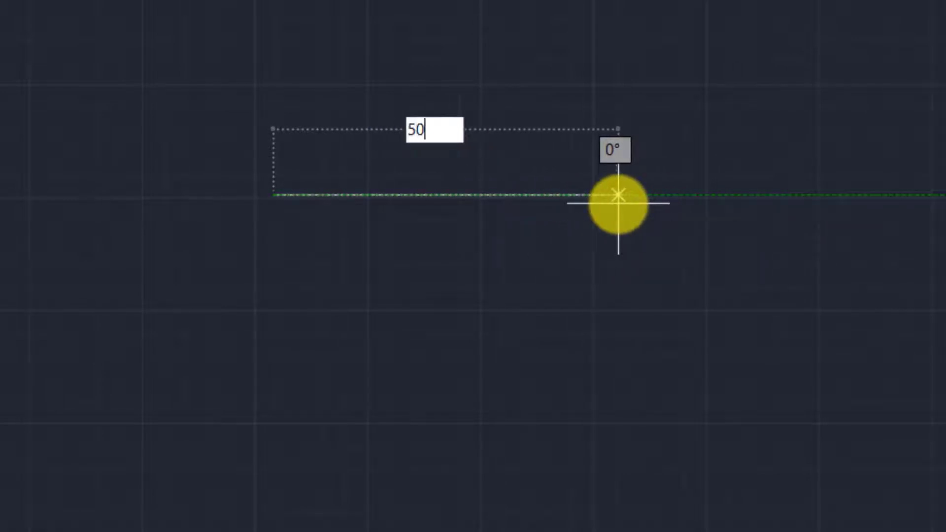
pyautogui.write('0')
pyautogui.press('Return')
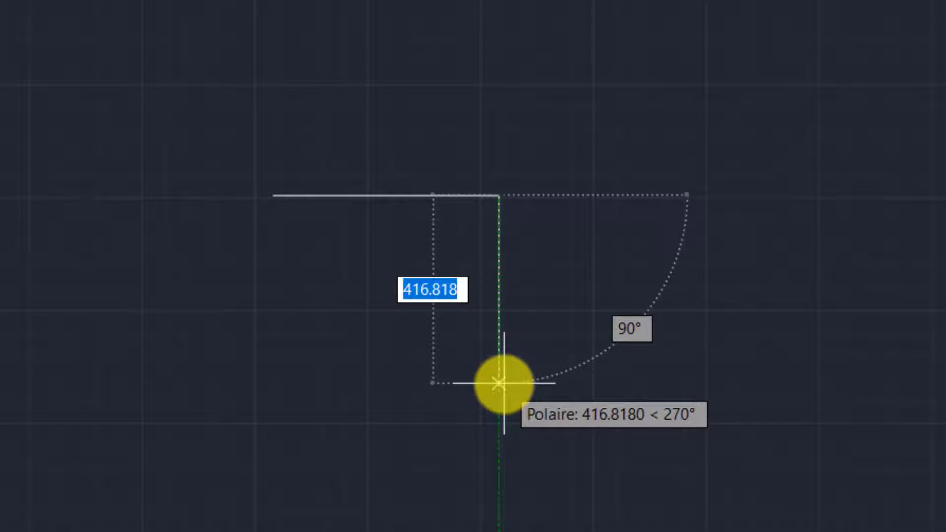
pyautogui.write('50')
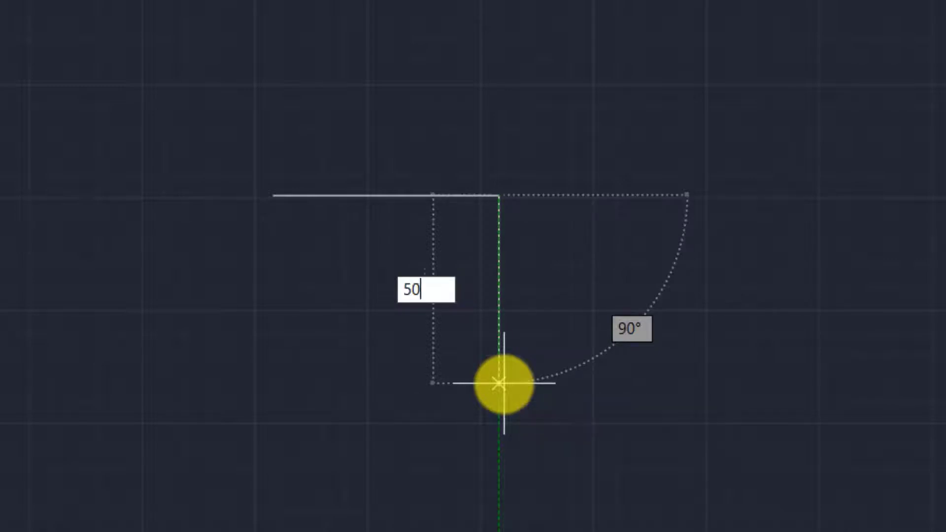
pyautogui.write('0')
pyautogui.press('Return')
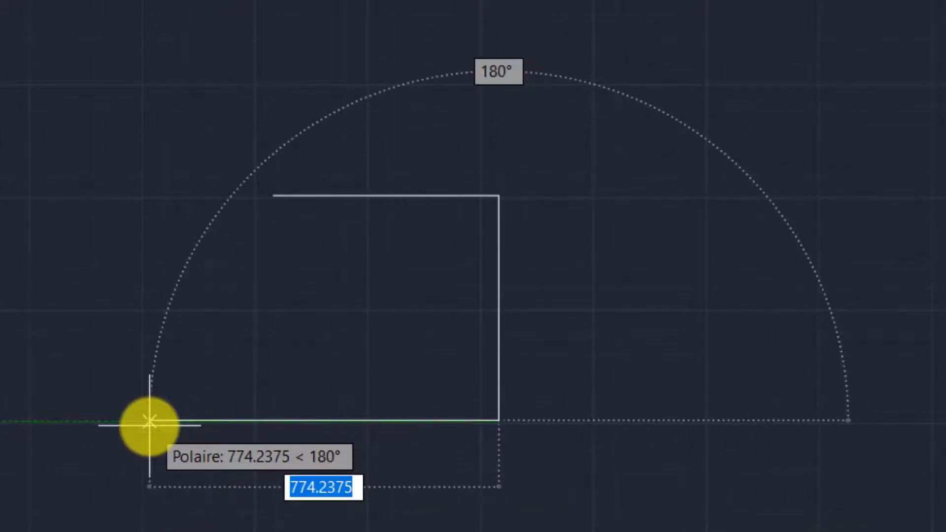
pyautogui.write('5')
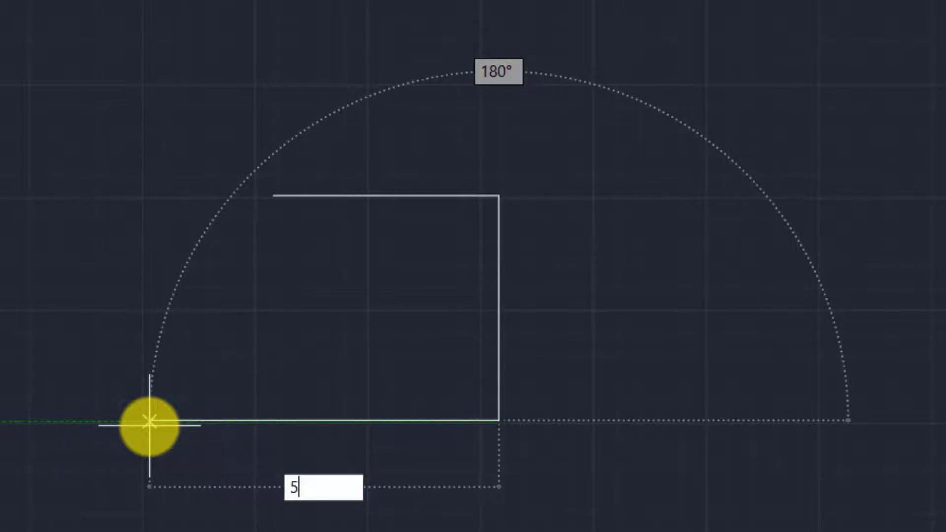
pyautogui.write('00')
pyautogui.press('Return')
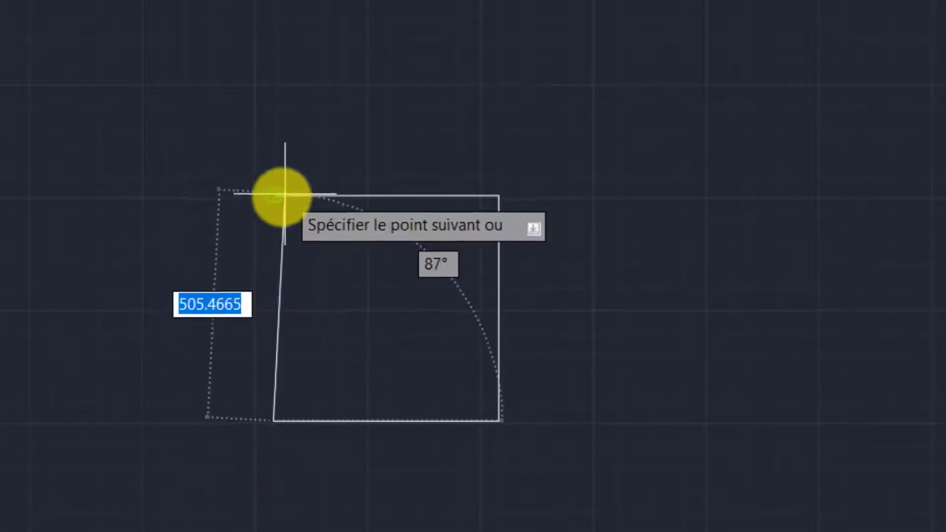
pyautogui.click(274, 195)
pyautogui.press('Escape')
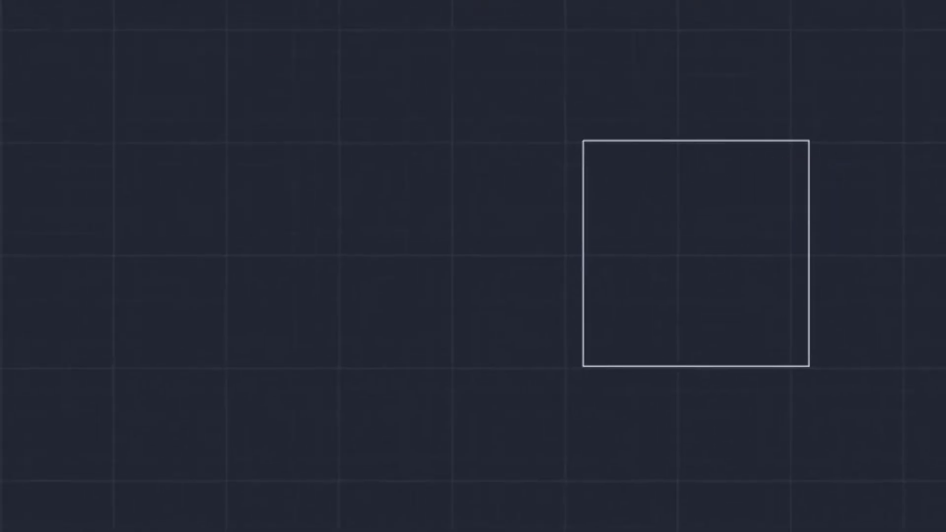
# - Start a line at a clicked point, then cancel it
pyautogui.write('l')
pyautogui.press('Return')
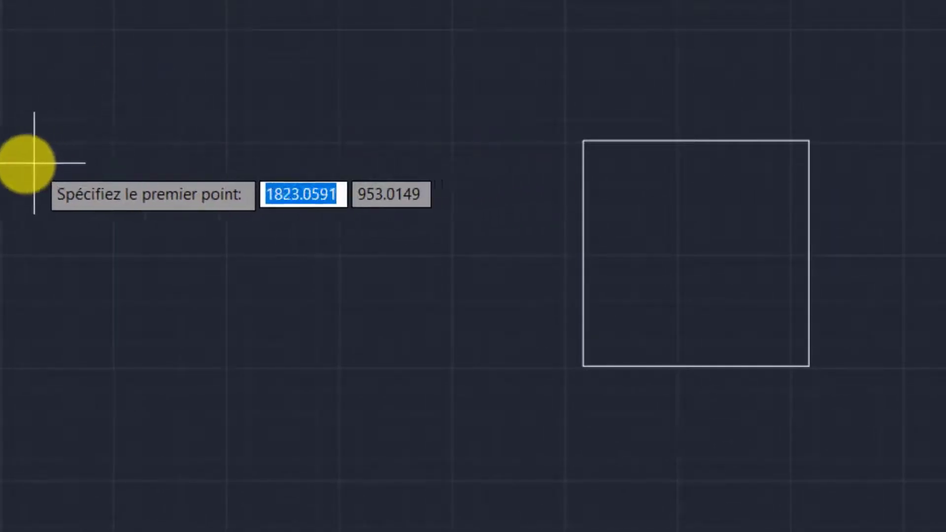
pyautogui.click(11, 156)
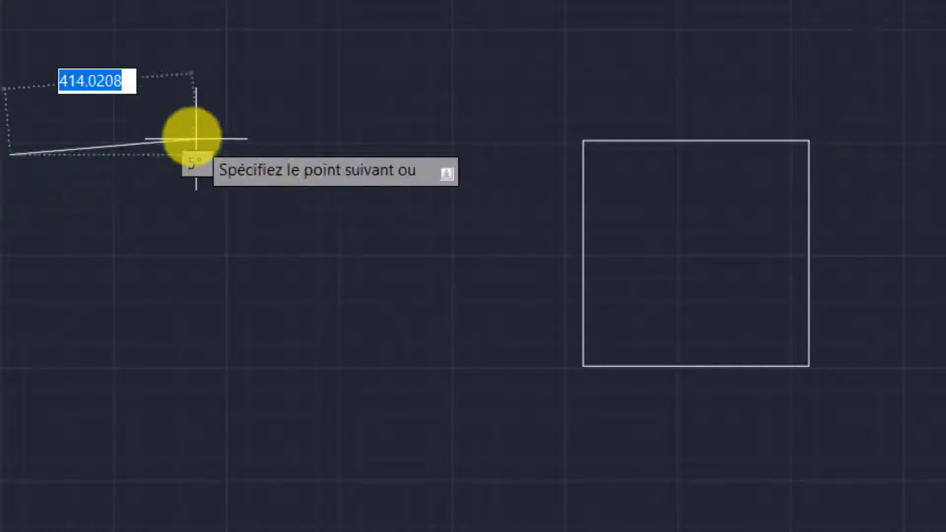
pyautogui.press('Escape')
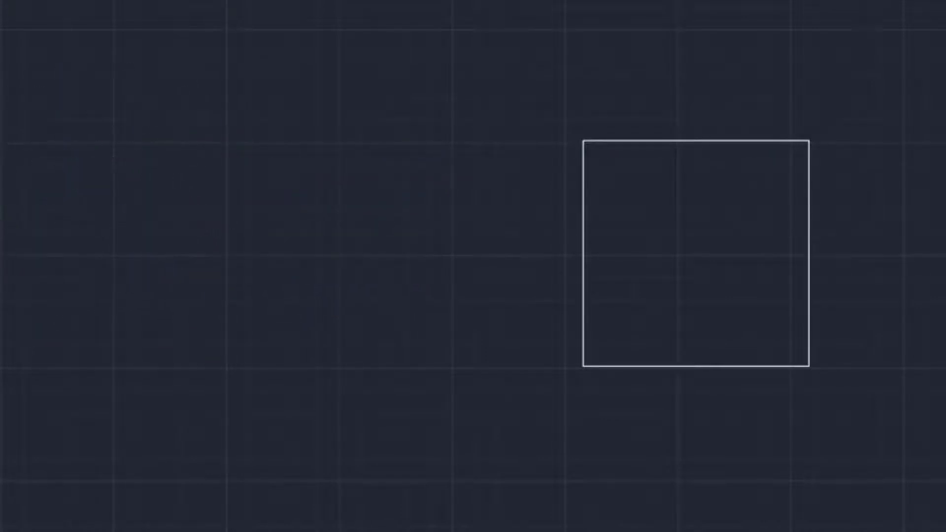
# - Start a line at point 10,10, bring the origin into view, then cancel it
pyautogui.press('Return')
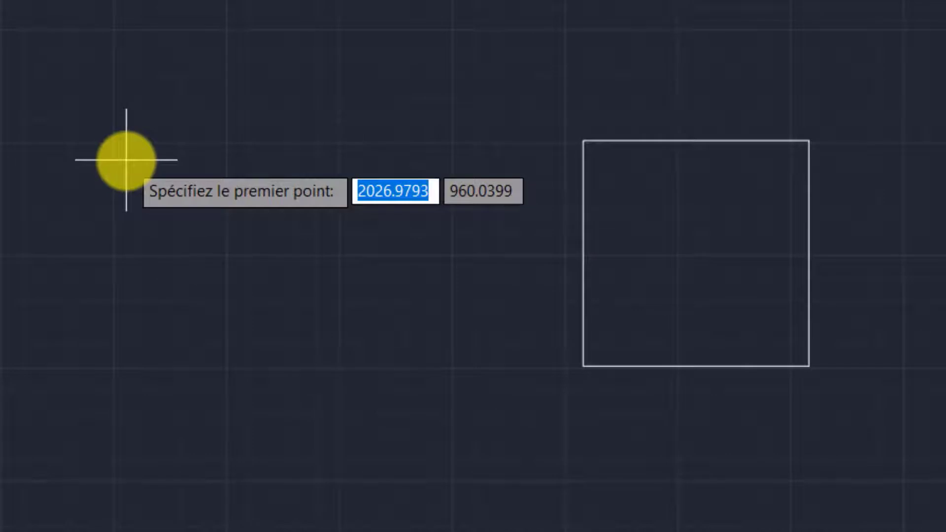
pyautogui.write('10')
pyautogui.press('Tab')
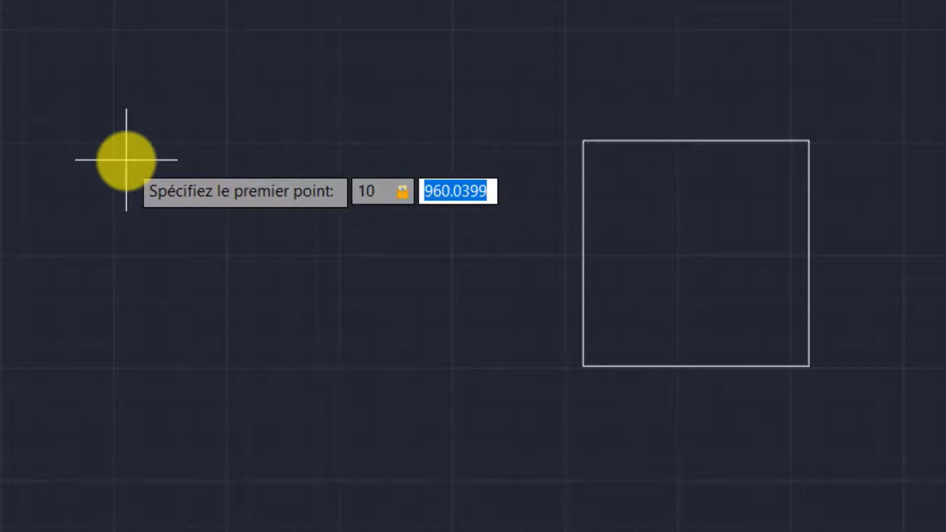
pyautogui.write('10')
pyautogui.press('Return')
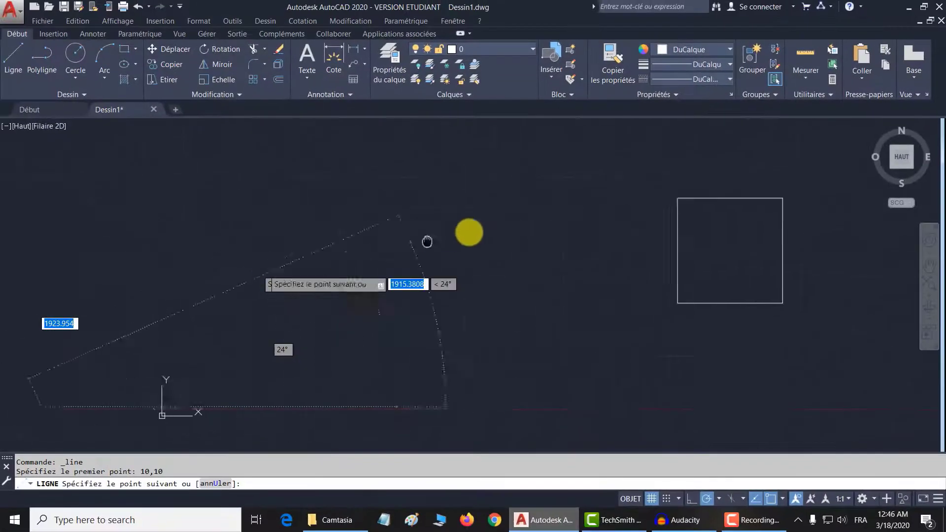
pyautogui.moveTo(427, 242); pyautogui.dragTo(222, 323, button='middle')
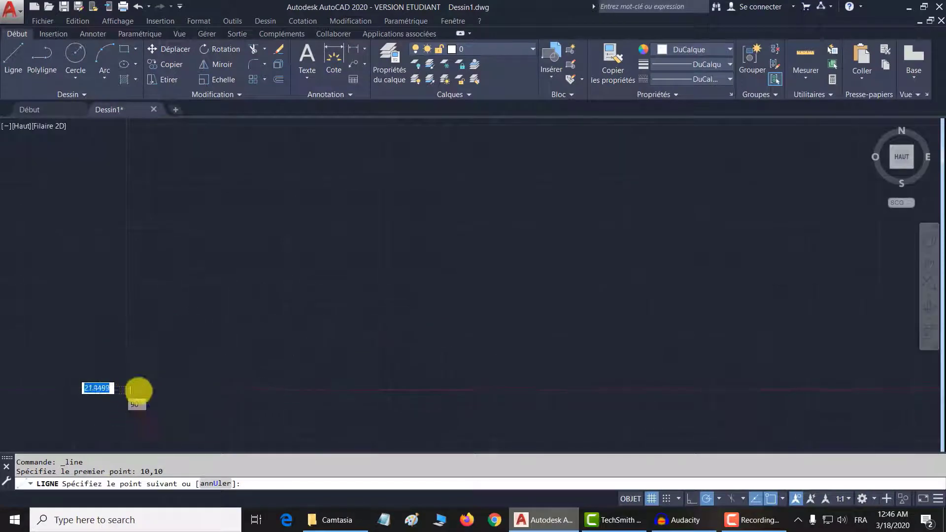
pyautogui.scroll(3, 239, 348)
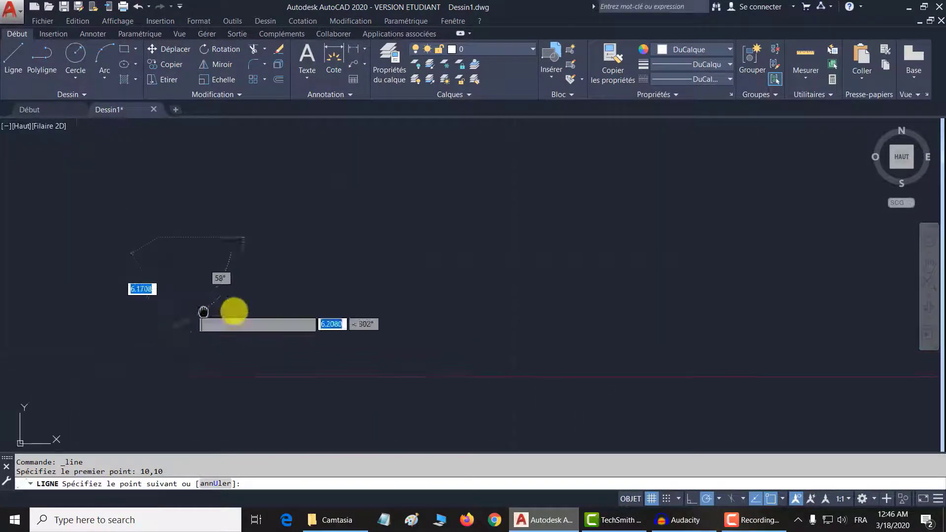
pyautogui.moveTo(232, 312); pyautogui.dragTo(295, 274, button='middle')
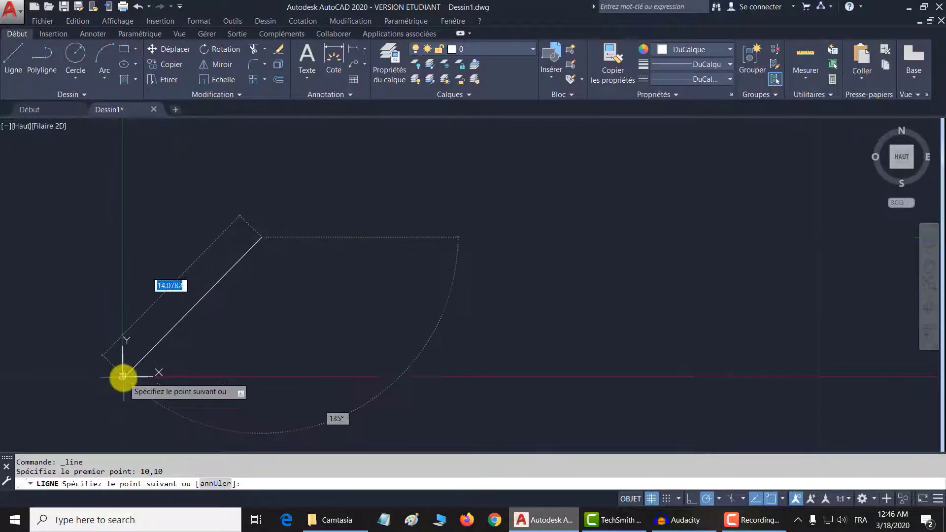
pyautogui.moveTo(238, 332); pyautogui.dragTo(481, 270, button='middle')
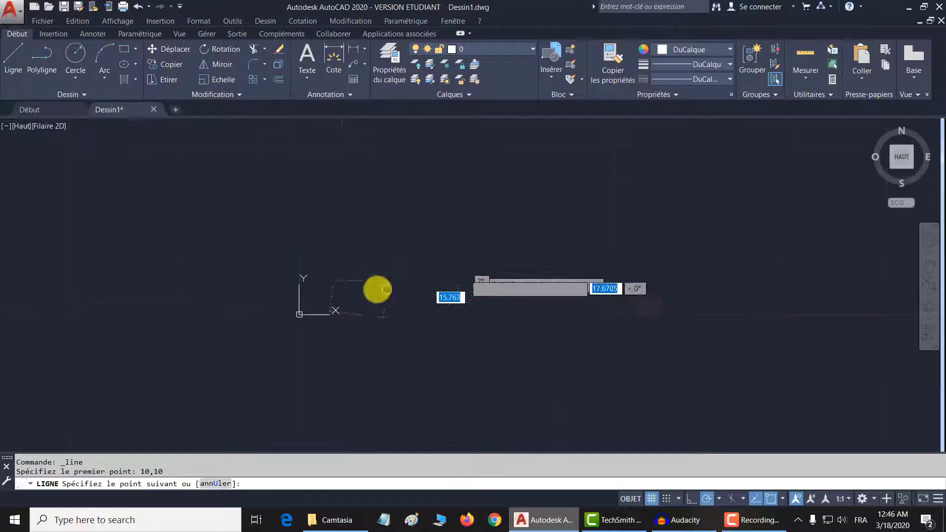
pyautogui.press('Escape')
# - Start a line at 0,0 and cancel it, then launch Ligne once more
pyautogui.click(13, 52)
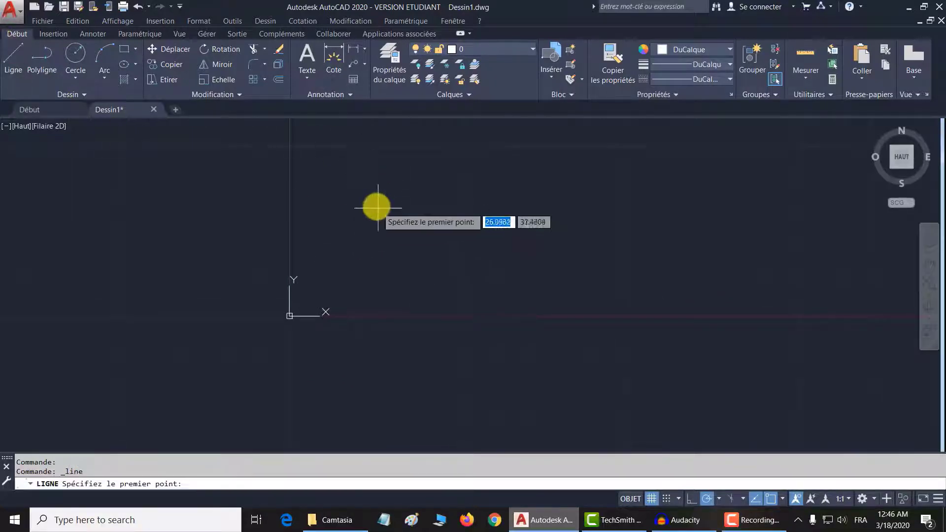
pyautogui.write('0')
pyautogui.press('Tab')
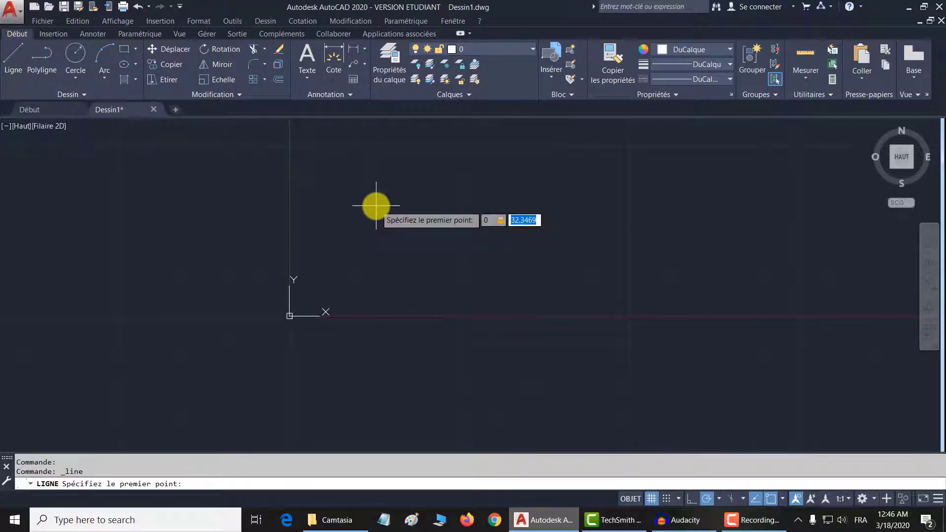
pyautogui.write('0')
pyautogui.press('Return')
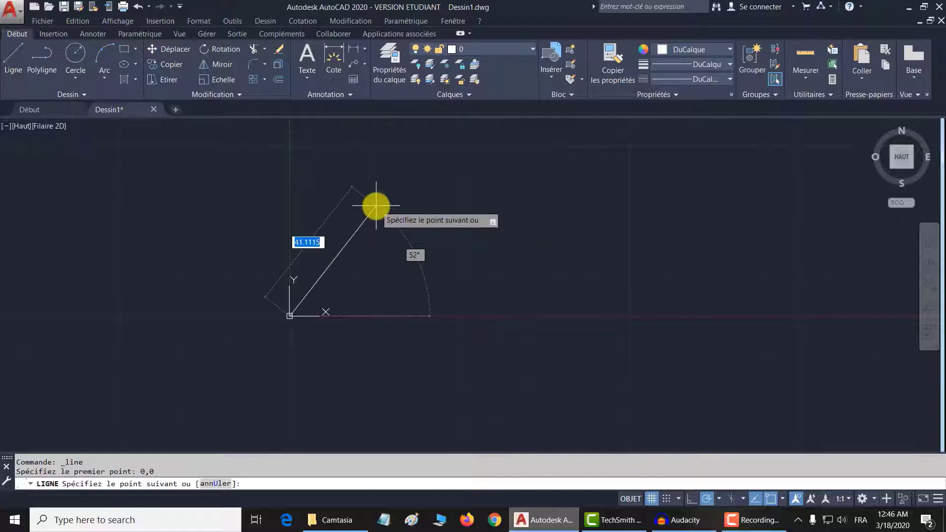
pyautogui.scroll(8, 289, 325)
pyautogui.scroll(3, 285, 295)
pyautogui.moveTo(263, 254); pyautogui.dragTo(302, 281, button='middle')
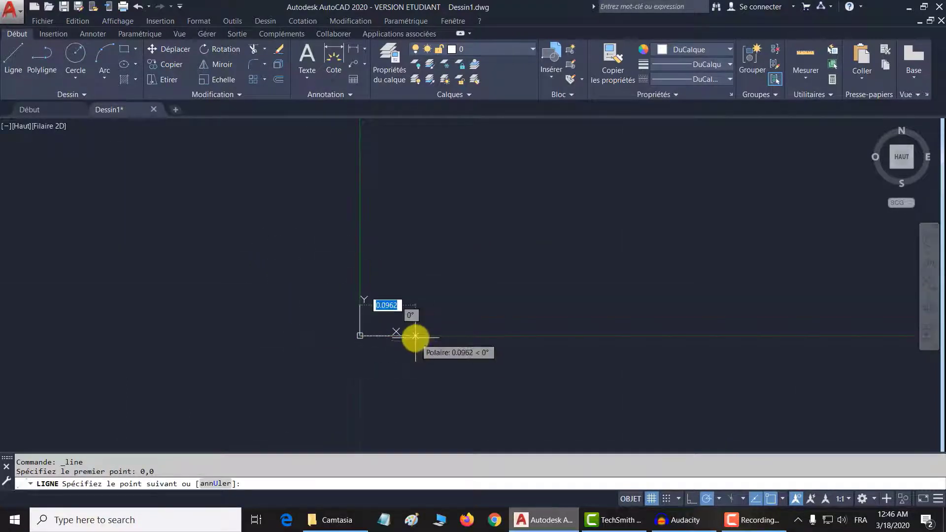
pyautogui.press('Escape')
pyautogui.moveTo(466, 292)
pyautogui.mouseDown(button='middle')
pyautogui.moveTo(528, 268)
pyautogui.moveTo(386, 327)
pyautogui.moveTo(446, 295)
pyautogui.moveTo(237, 349)
pyautogui.mouseUp(button='middle')
pyautogui.click(13, 53)
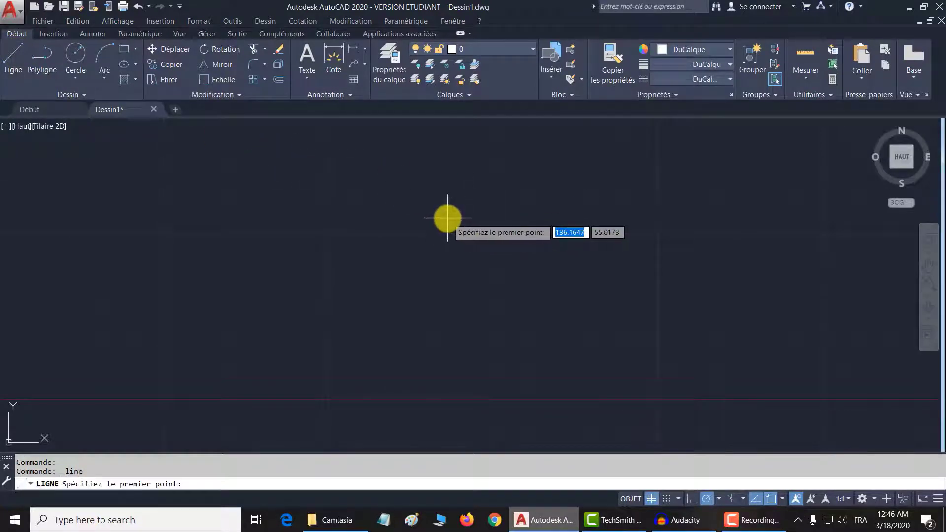
# - Place the line's first point at 50,50 and enter a 100-unit segment at 25°
pyautogui.write('50')
pyautogui.press('Tab')
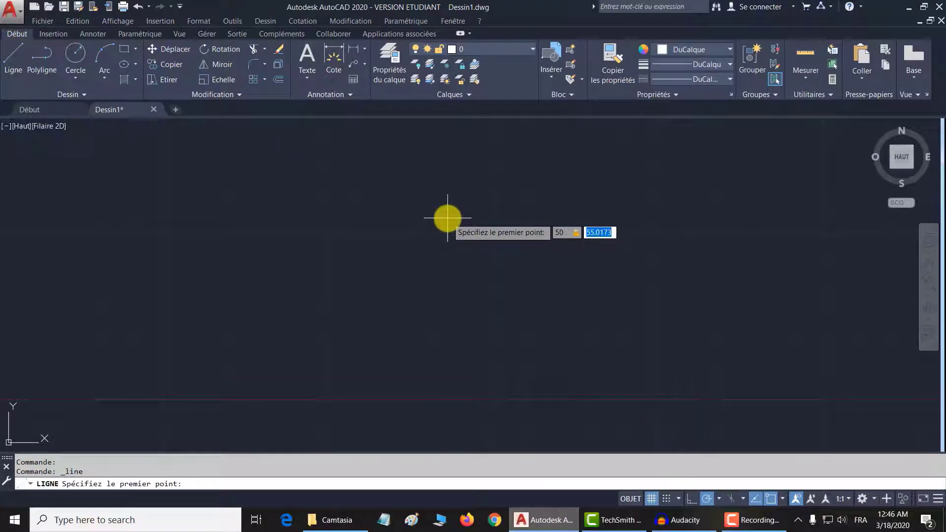
pyautogui.write('50')
pyautogui.press('Return')
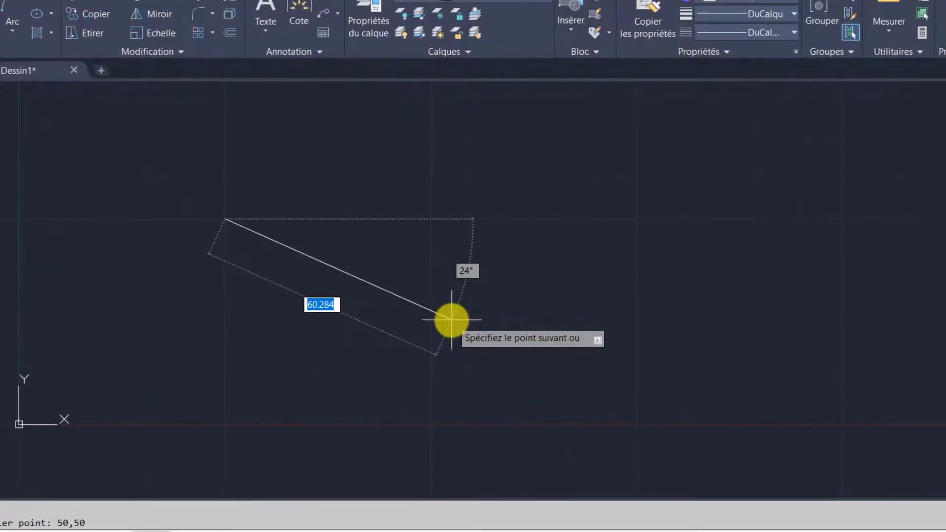
pyautogui.write('100')
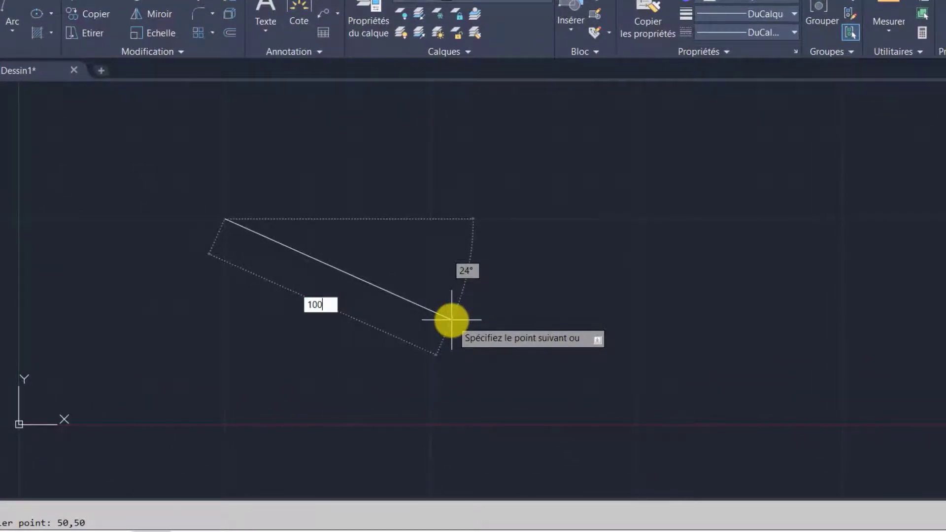
pyautogui.press('Tab')
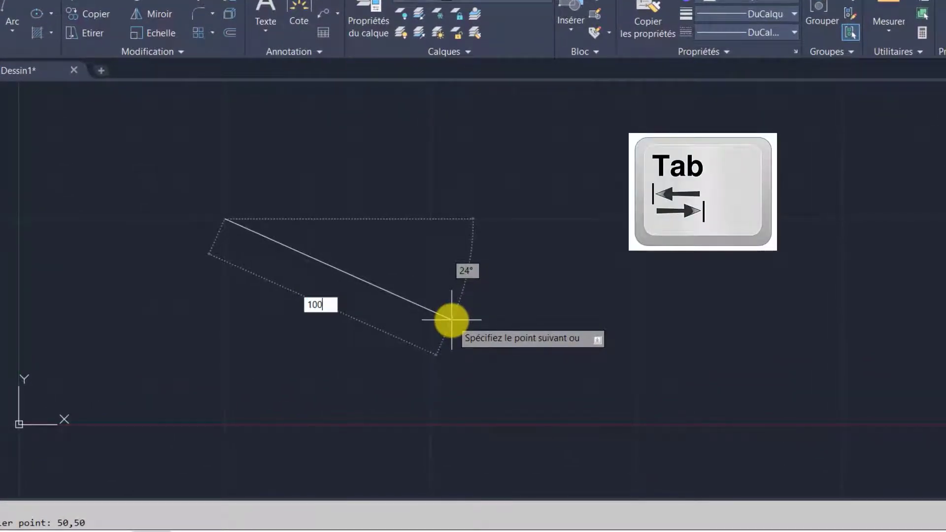
pyautogui.press('Tab')
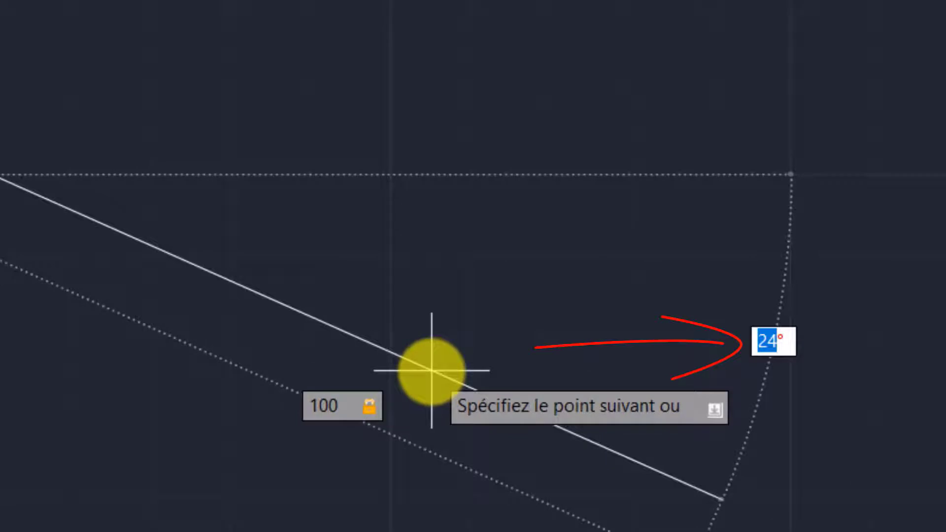
pyautogui.write('25')
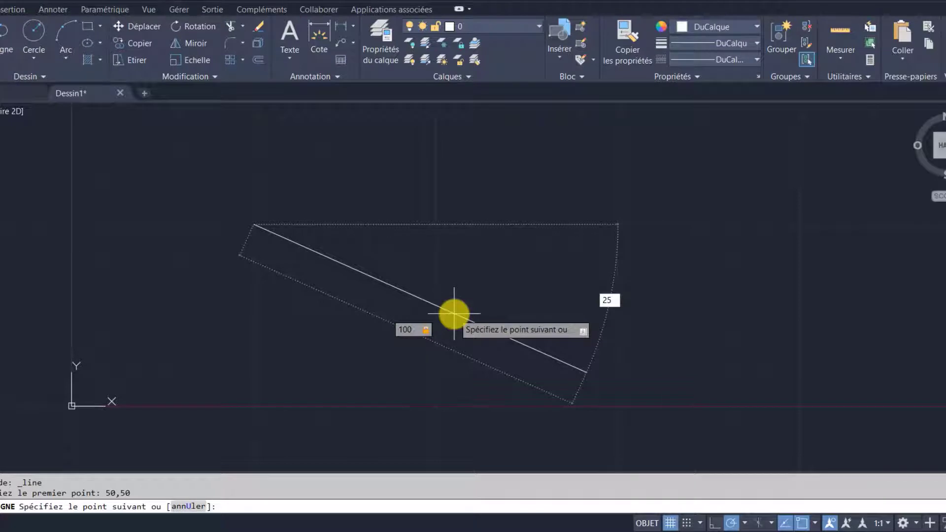
# - Build the outline from 100 at 25°, 80 at 50° and 115 at 120°, closing at the start
pyautogui.press('Return')
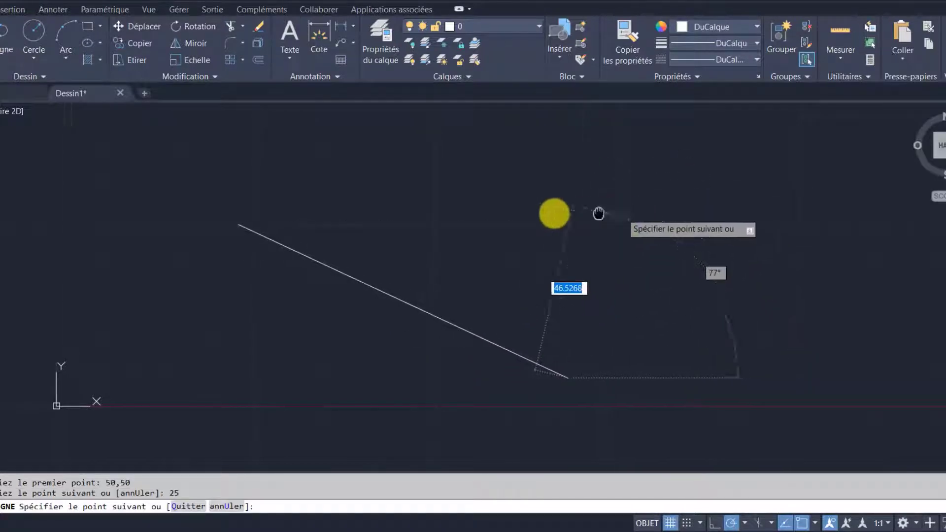
pyautogui.moveTo(599, 210); pyautogui.dragTo(496, 190, button='middle')
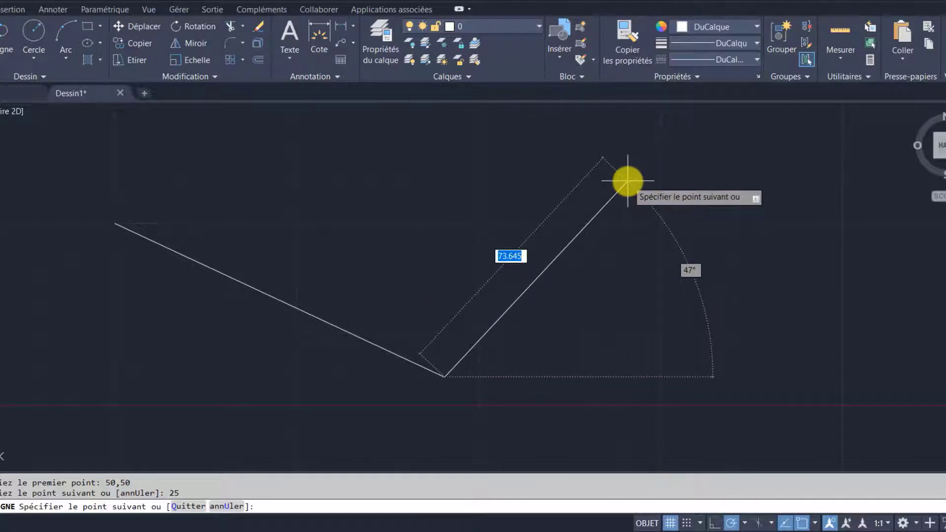
pyautogui.write('80')
pyautogui.press('Tab')
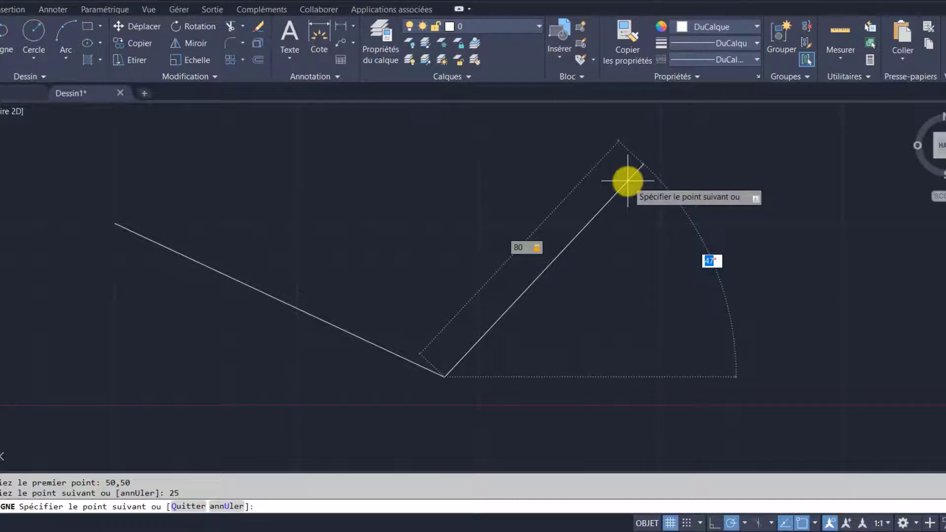
pyautogui.write('50')
pyautogui.press('Return')
pyautogui.scroll(-2, 616, 236)
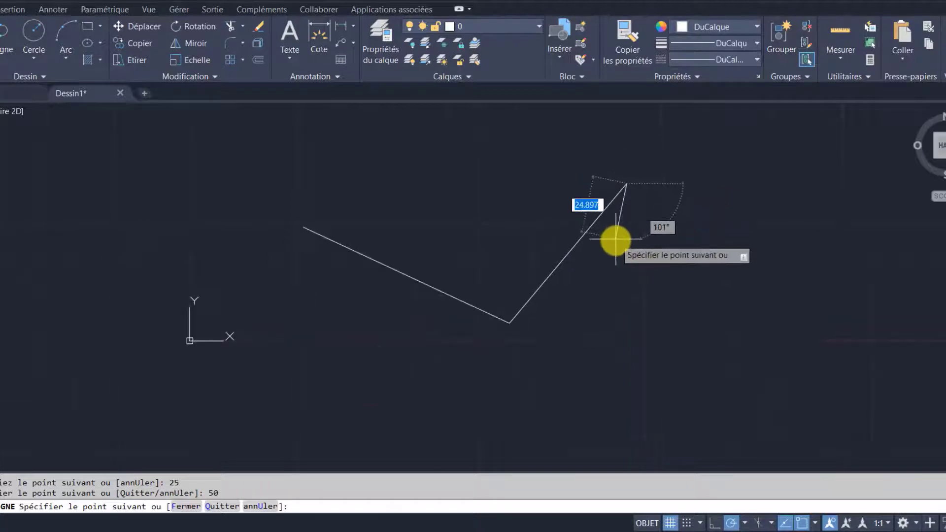
pyautogui.scroll(-1, 555, 302)
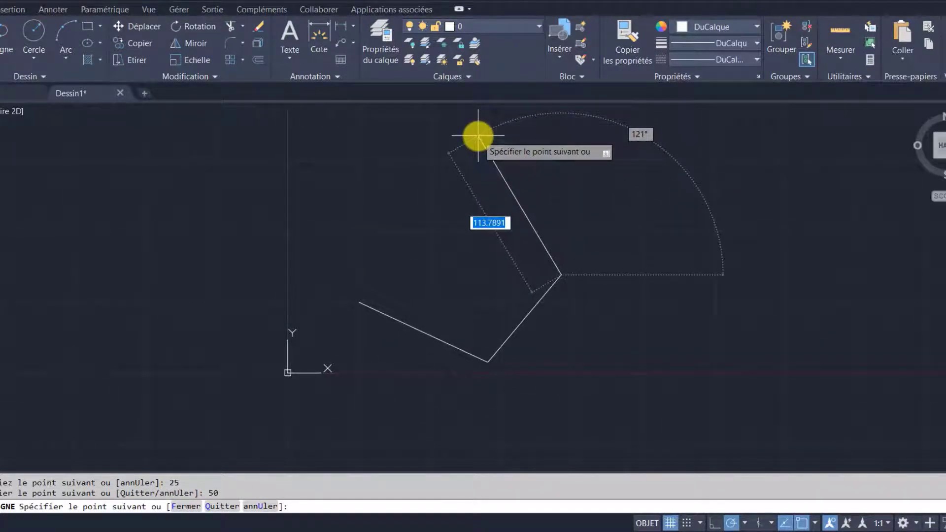
pyautogui.write('115')
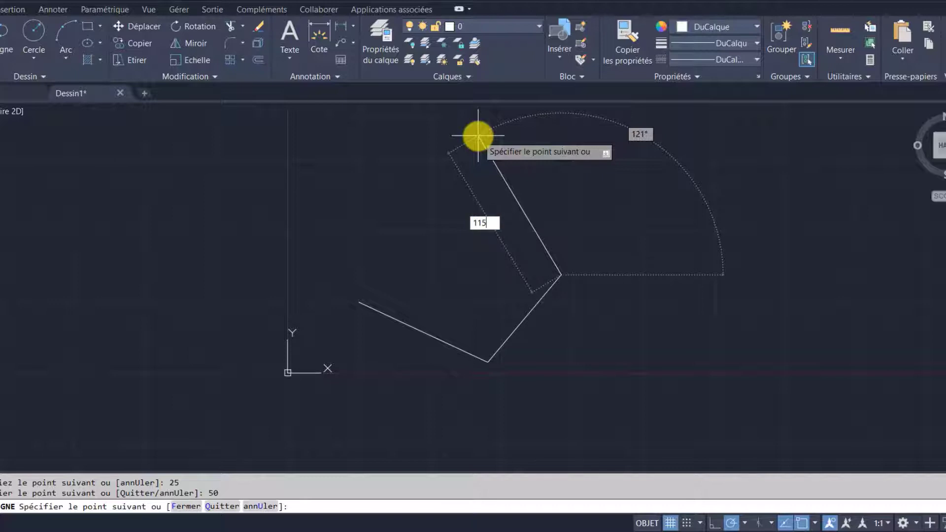
pyautogui.press('Tab')
pyautogui.write('120')
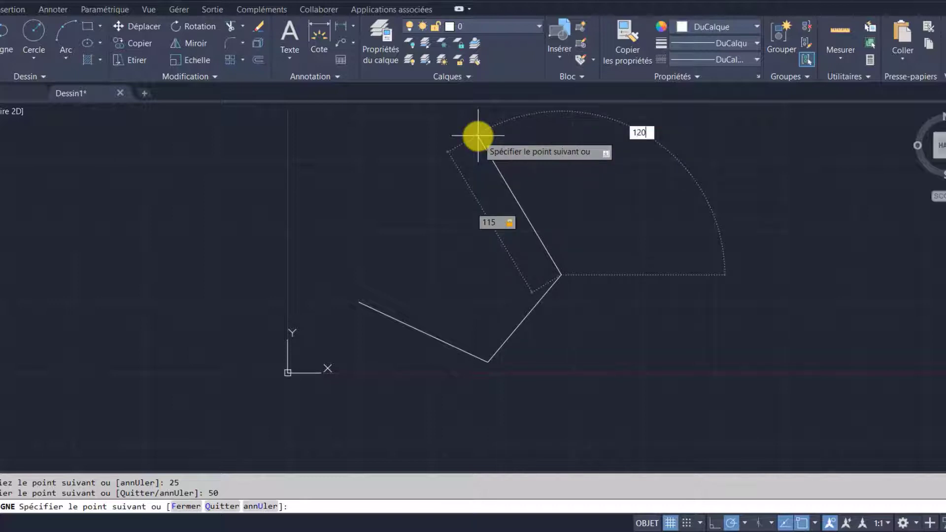
pyautogui.press('Return')
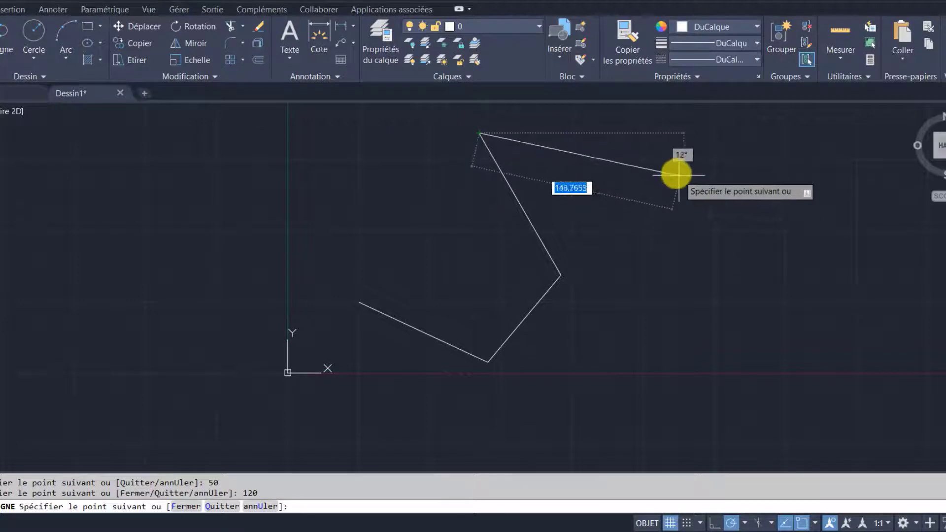
pyautogui.click(359, 301)
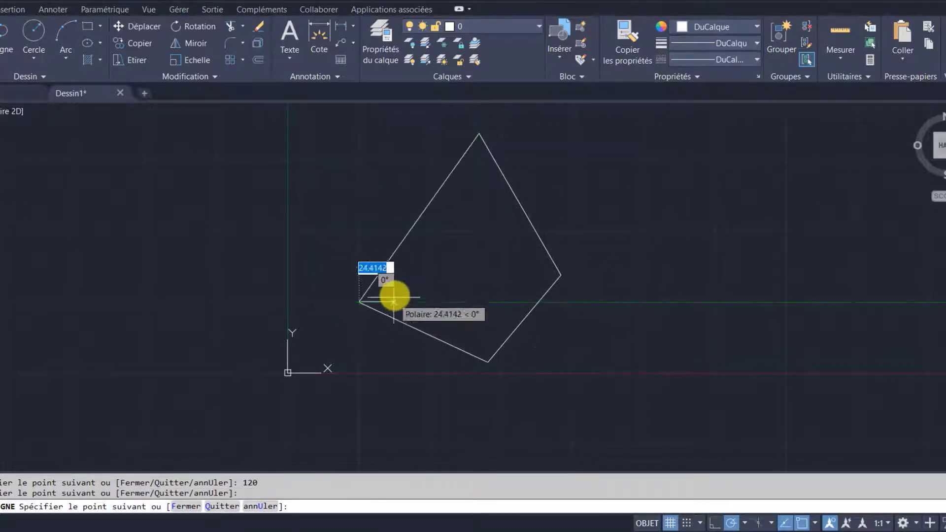
pyautogui.press('Escape')
# - Crossing-select the four-segment shape and delete it
pyautogui.click(555, 187)
pyautogui.click(297, 370)
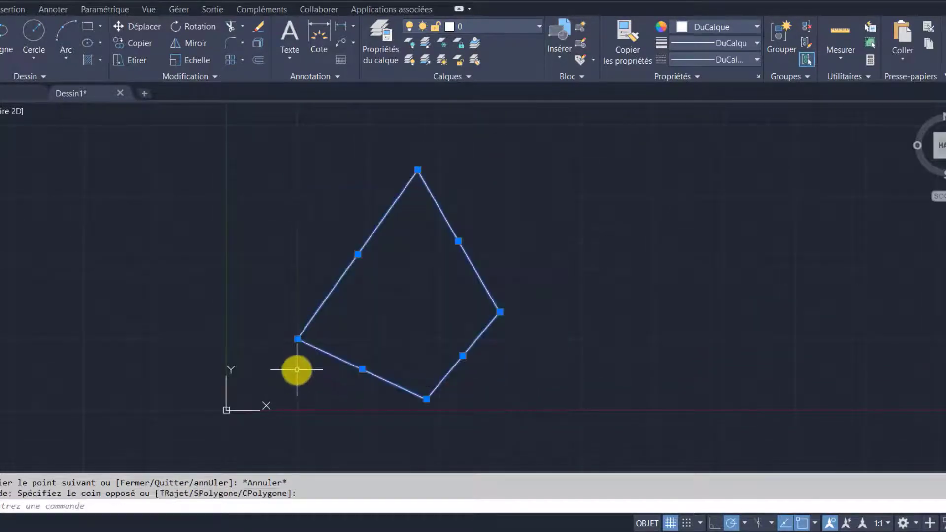
pyautogui.press('Delete')
pyautogui.moveTo(472, 270); pyautogui.dragTo(315, 278, button='middle')
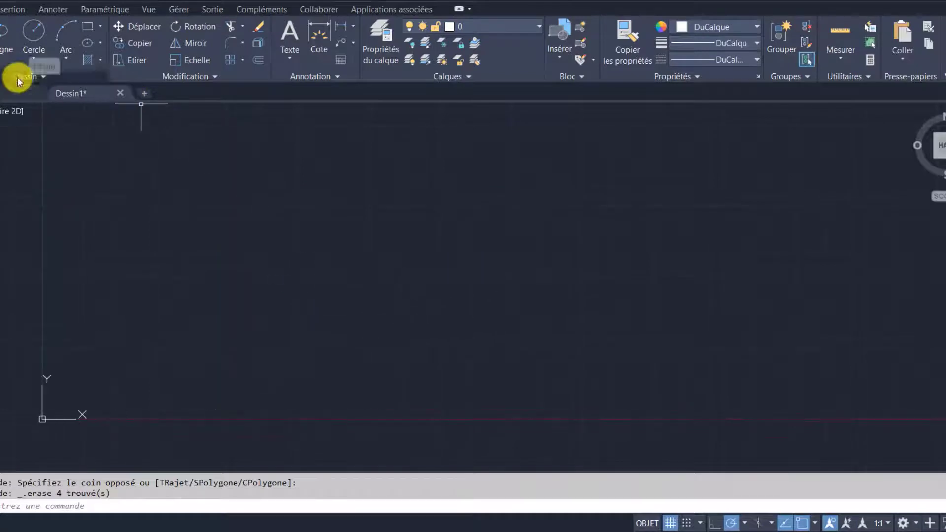
pyautogui.click(5, 34)
pyautogui.click(373, 209)
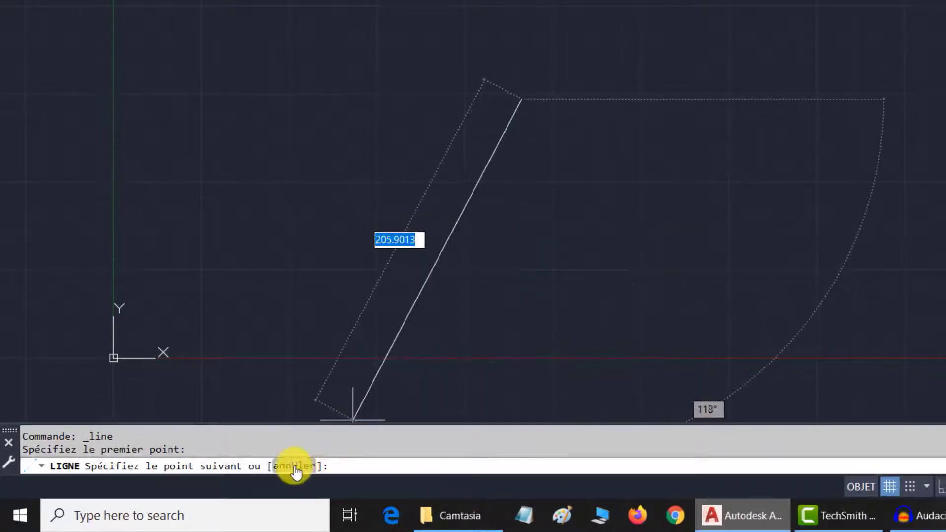
pyautogui.write('u')
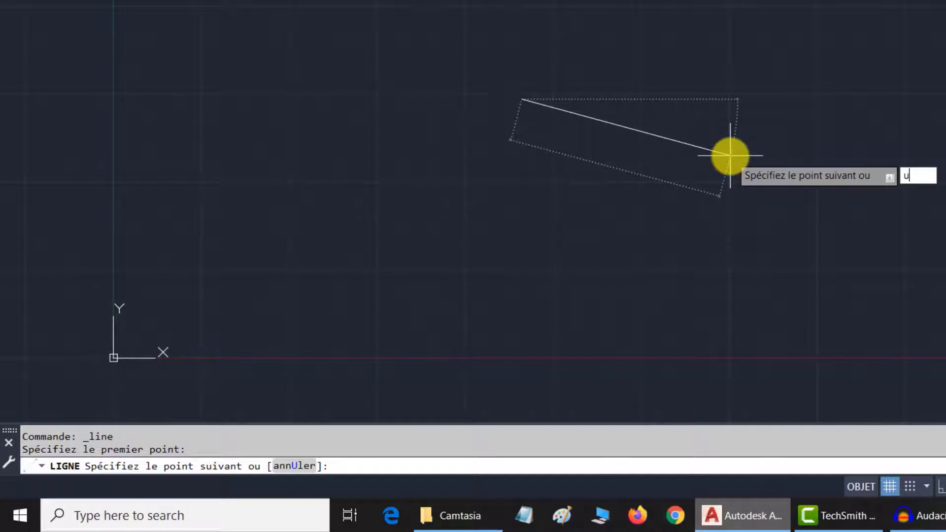
pyautogui.press('Return')
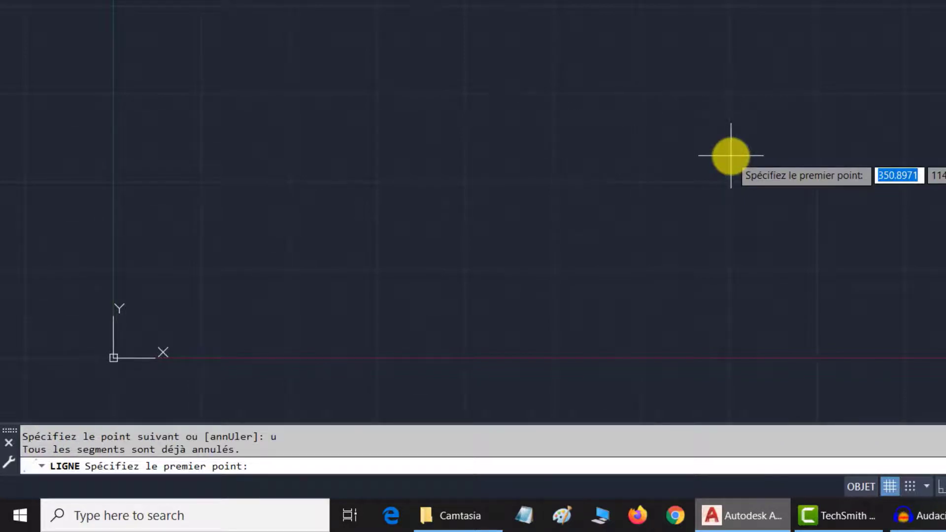
pyautogui.press('Escape')
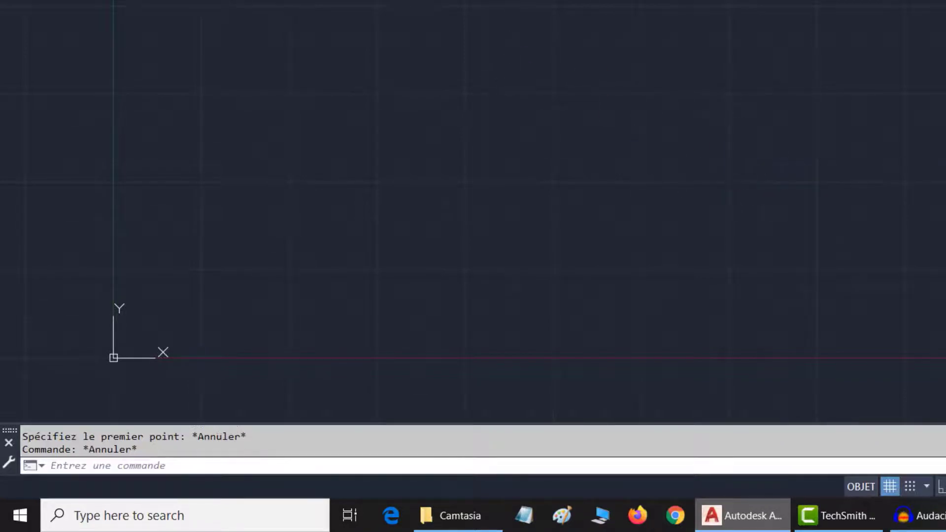
pyautogui.press('Return')
# - Draw an open two-segment line through three clicked points
pyautogui.click(515, 85)
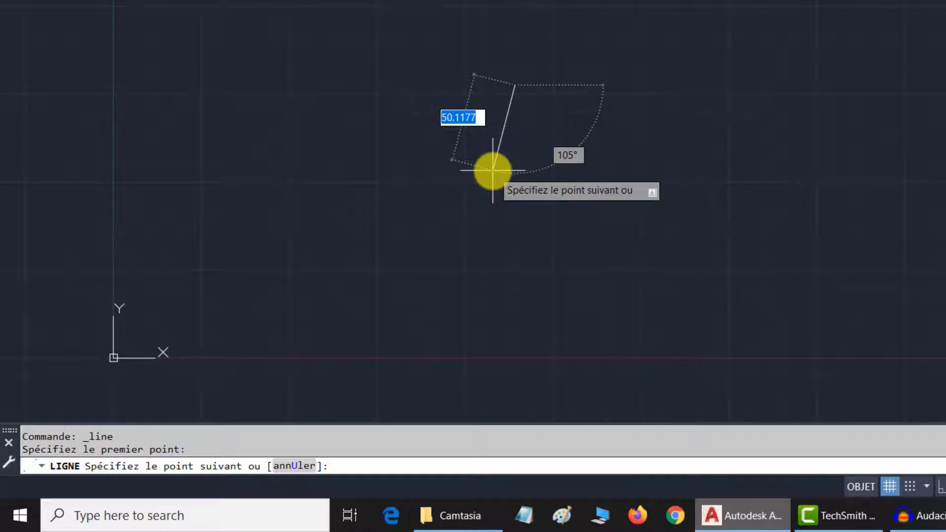
pyautogui.click(755, 106)
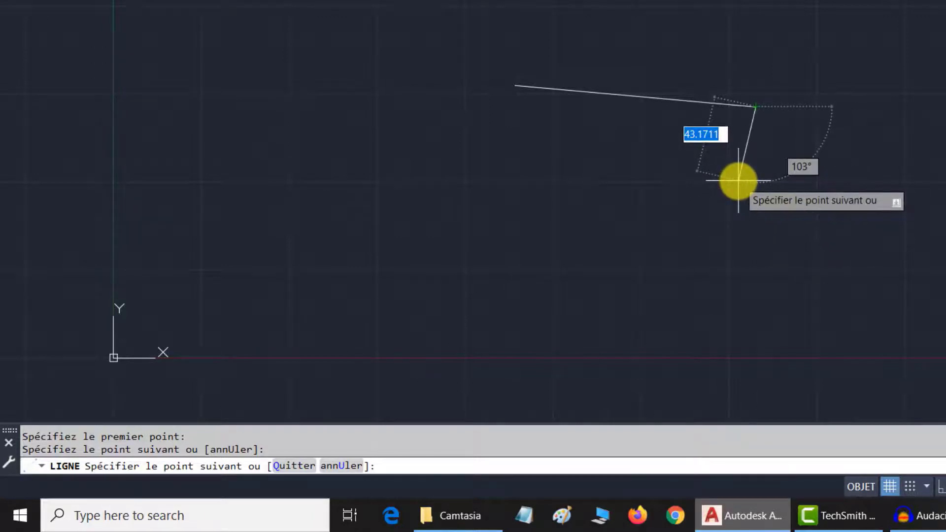
pyautogui.click(586, 263)
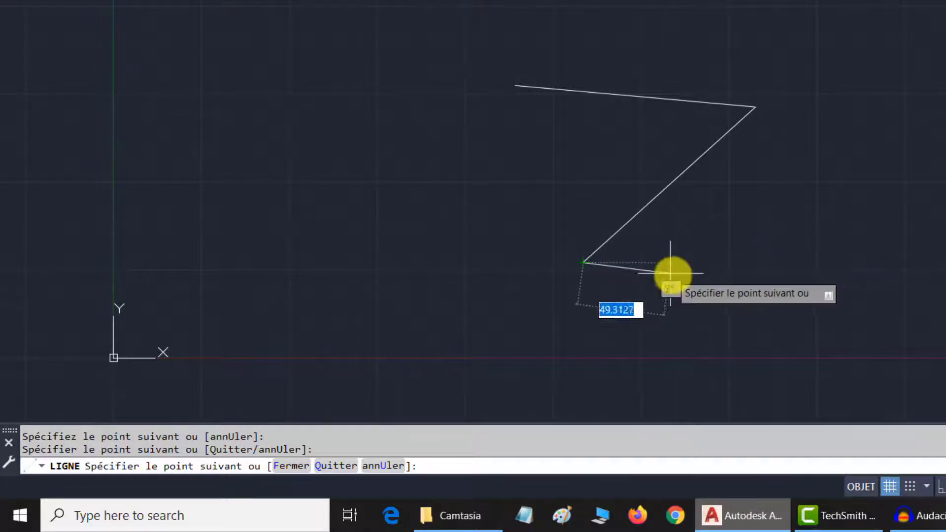
pyautogui.press('Escape')
# - Crossing-select both segments and delete them
pyautogui.click(762, 80)
pyautogui.click(619, 194)
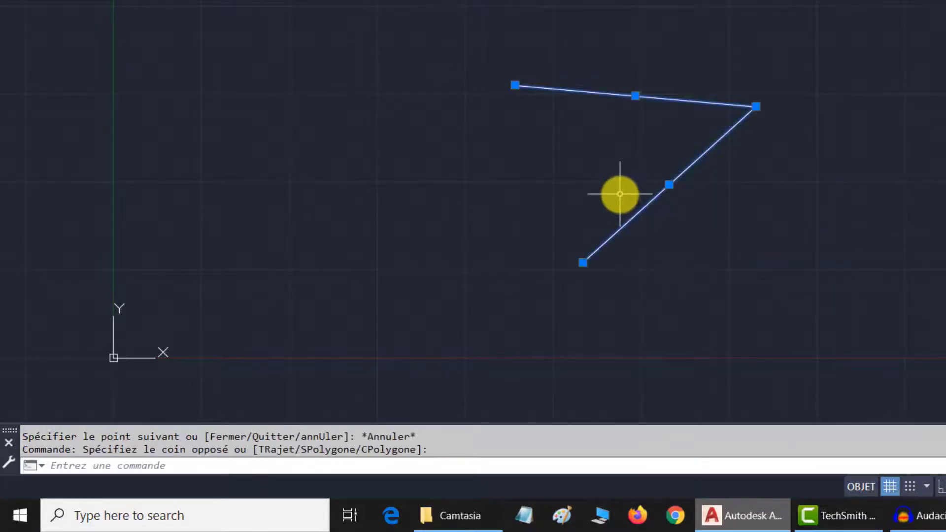
pyautogui.press('Delete')
# - Draw a multi-segment line through four clicked points
pyautogui.click(459, 71)
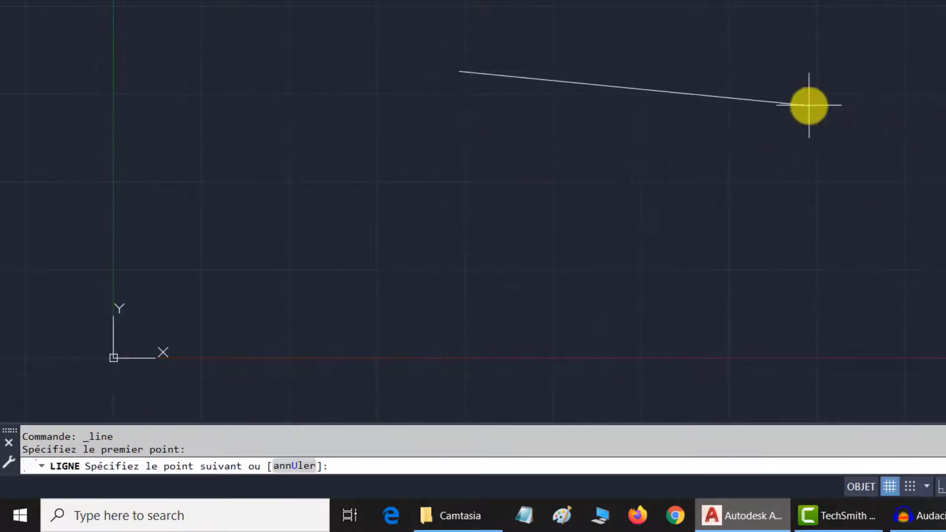
pyautogui.click(808, 105)
pyautogui.click(605, 233)
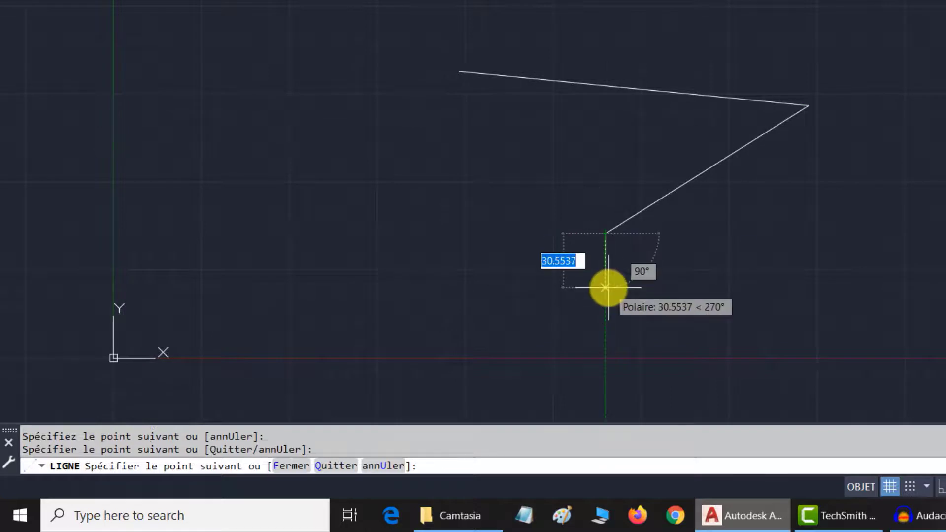
pyautogui.click(382, 244)
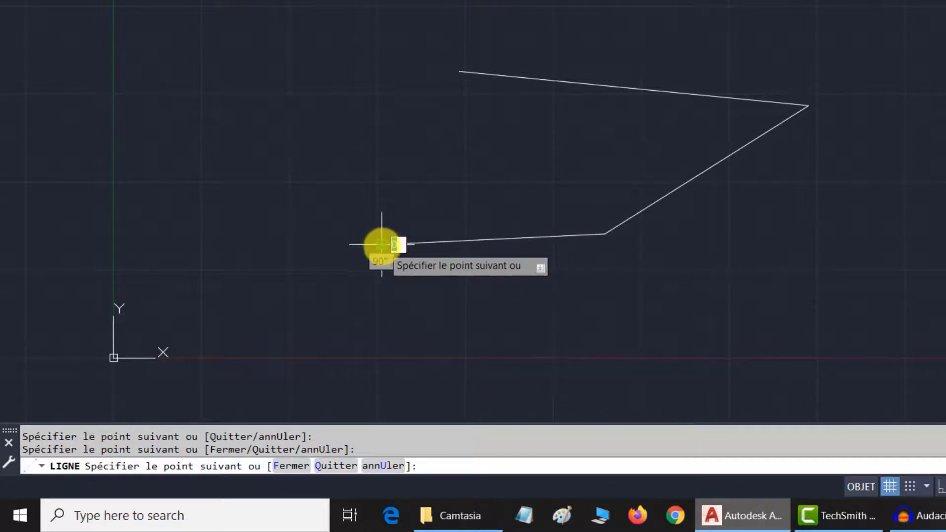
# - Undo the line's segments one at a time with annUler
pyautogui.click(388, 466)
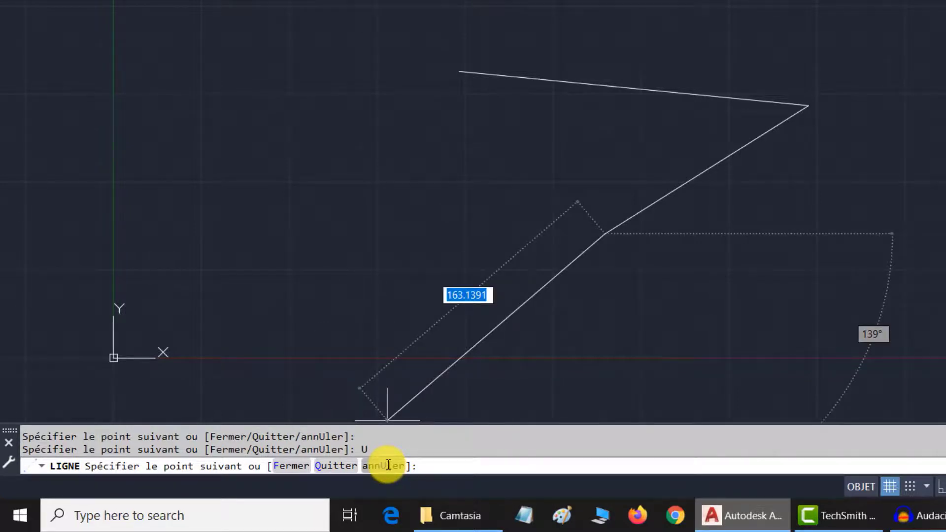
pyautogui.click(388, 465)
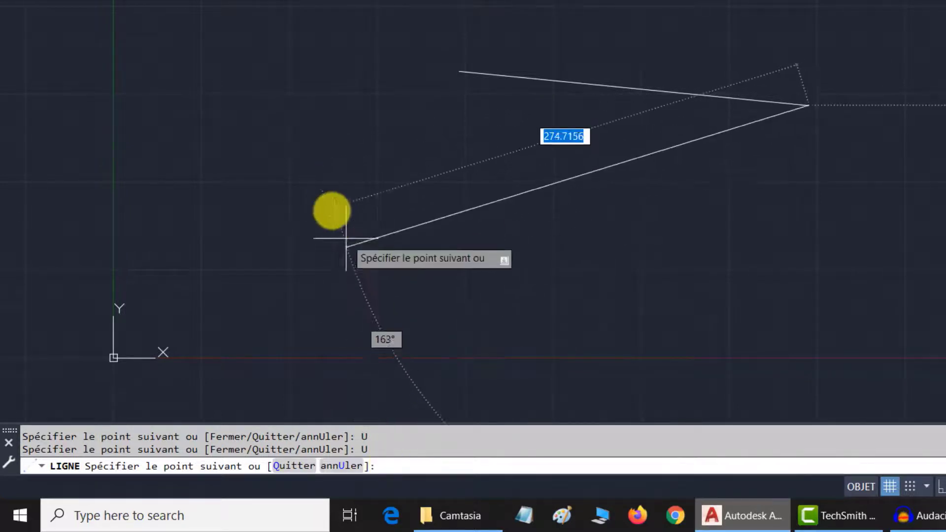
pyautogui.click(347, 466)
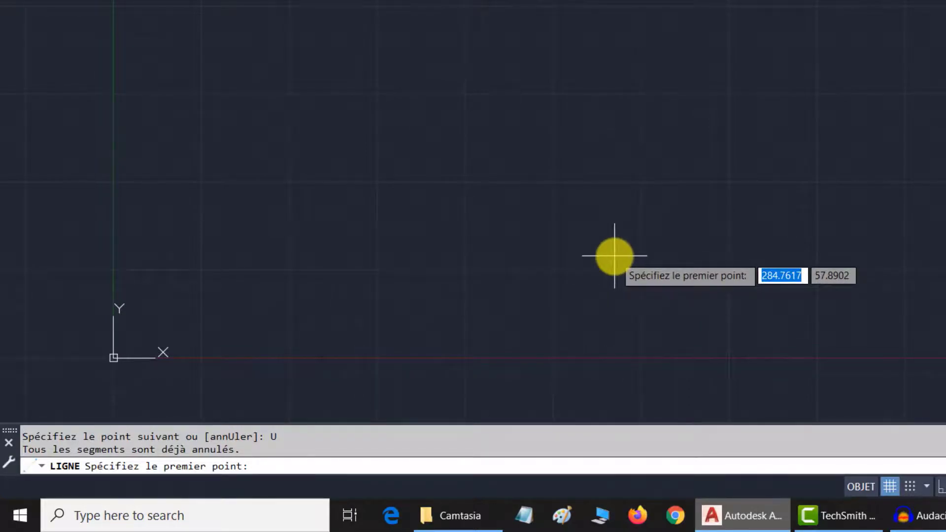
# - Draw an open zigzag line through five points and end it with Quitter
pyautogui.click(428, 68)
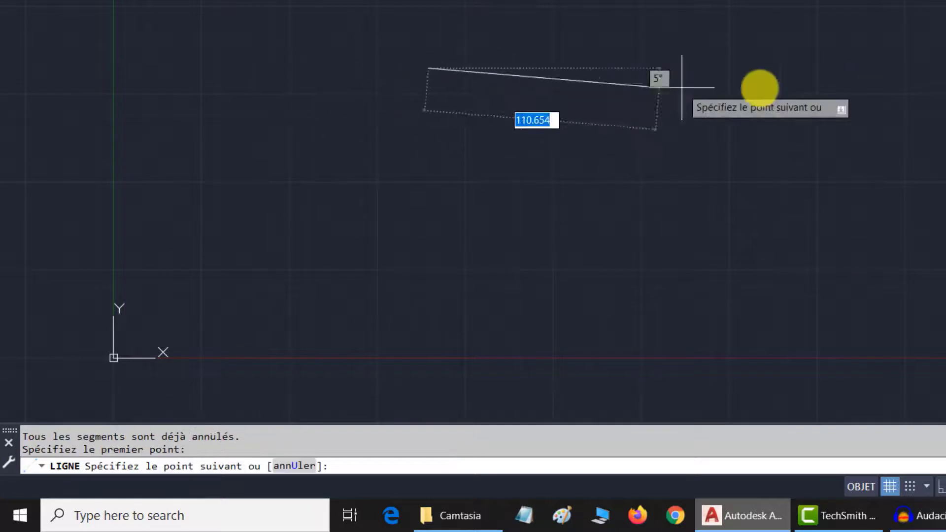
pyautogui.click(791, 110)
pyautogui.click(637, 174)
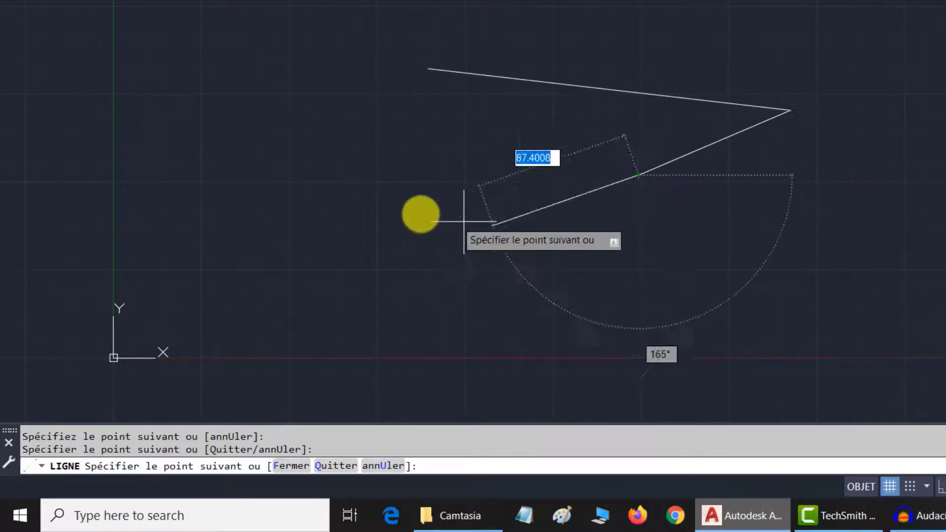
pyautogui.click(558, 314)
pyautogui.click(364, 174)
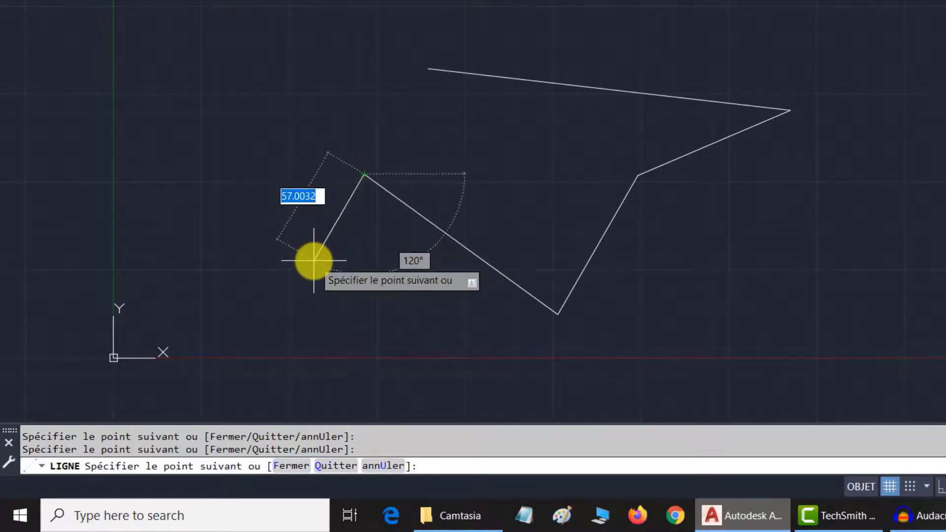
pyautogui.click(334, 473)
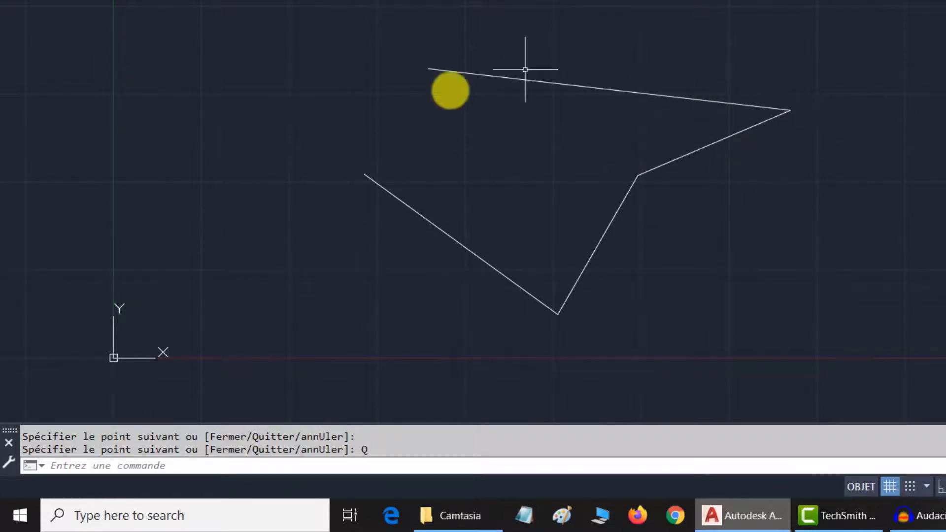
# - Draw a four-sided shape to the right and close it with Fermer
pyautogui.scroll(-4, 675, 150)
pyautogui.moveTo(676, 150); pyautogui.dragTo(553, 154, button='middle')
pyautogui.scroll(2, 561, 150)
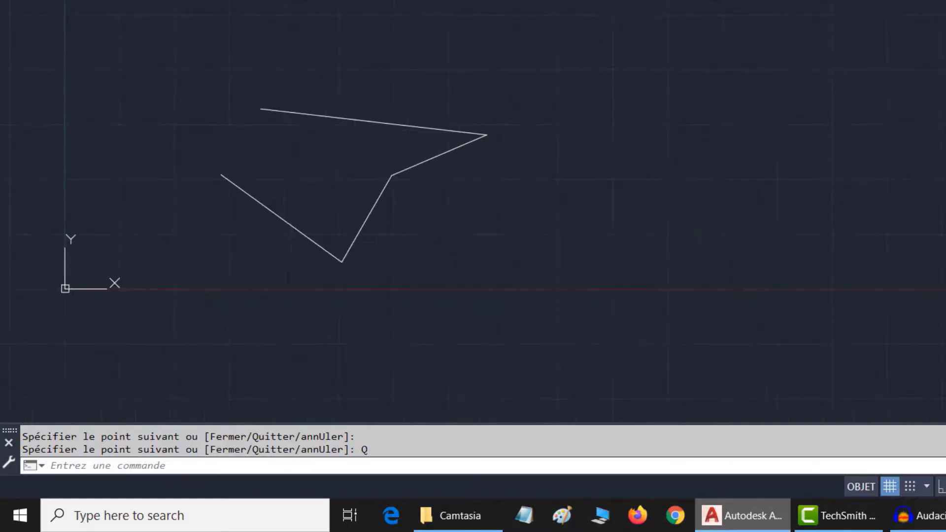
pyautogui.press('Return')
pyautogui.click(680, 74)
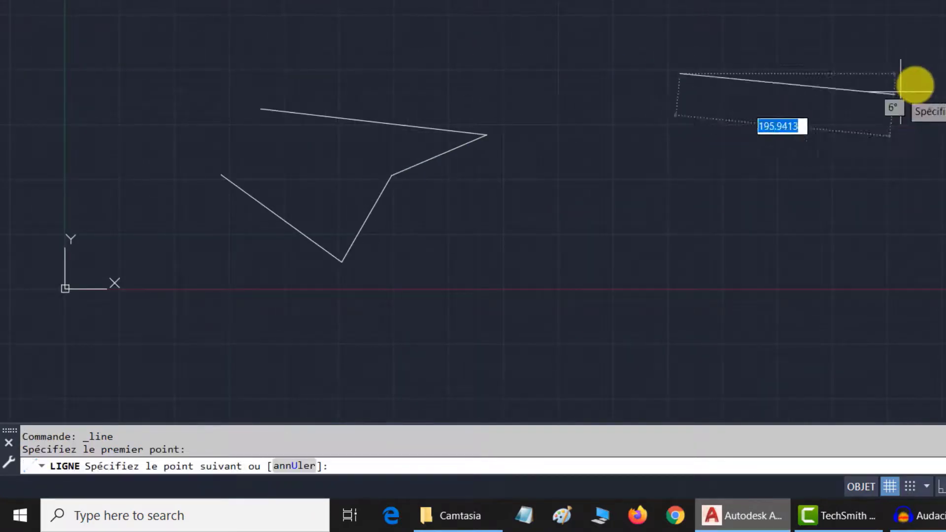
pyautogui.click(914, 84)
pyautogui.click(748, 214)
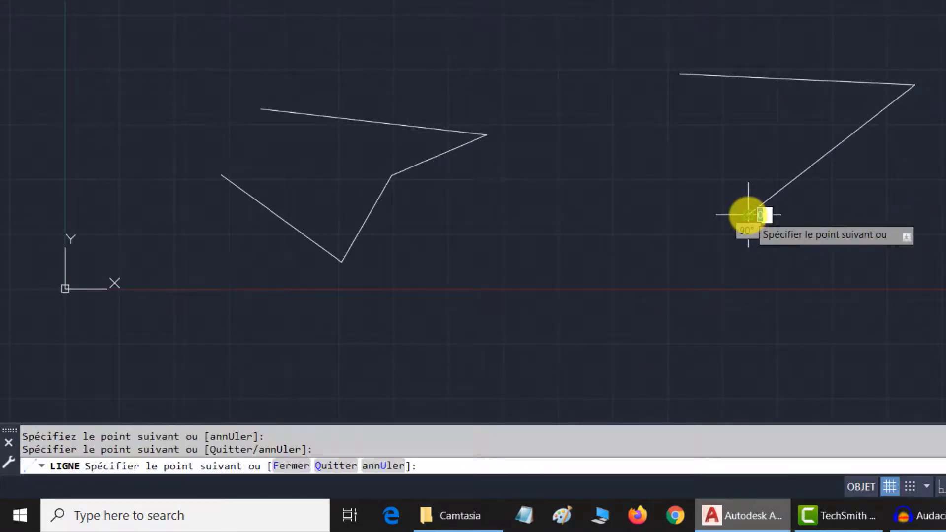
pyautogui.click(634, 164)
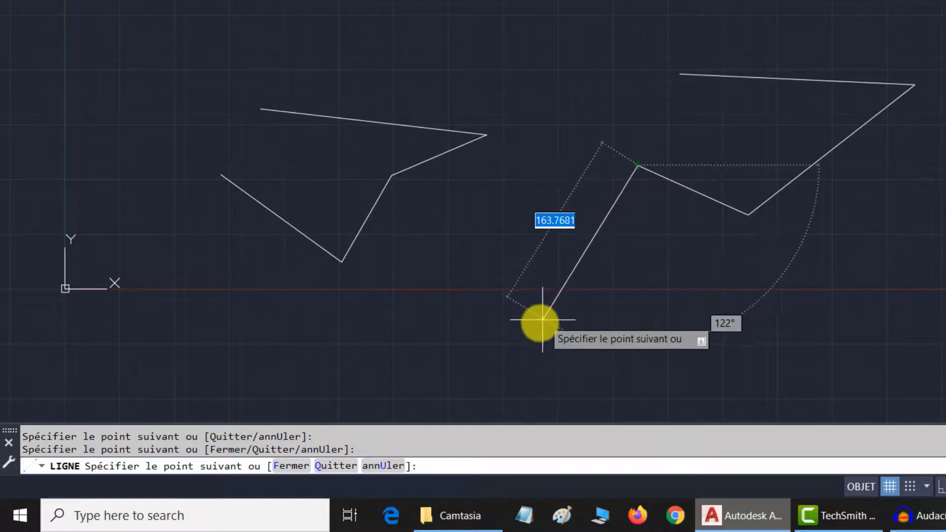
pyautogui.click(292, 466)
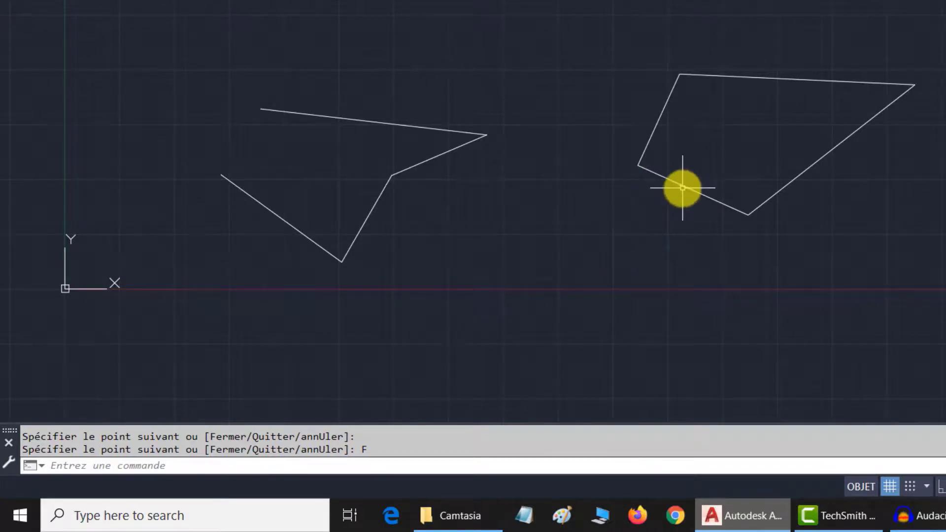
# - Draw a triangle below the other shapes and close it with F
pyautogui.moveTo(687, 185)
pyautogui.mouseDown(button='middle')
pyautogui.moveTo(698, 175)
pyautogui.moveTo(717, 42)
pyautogui.mouseUp(button='middle')
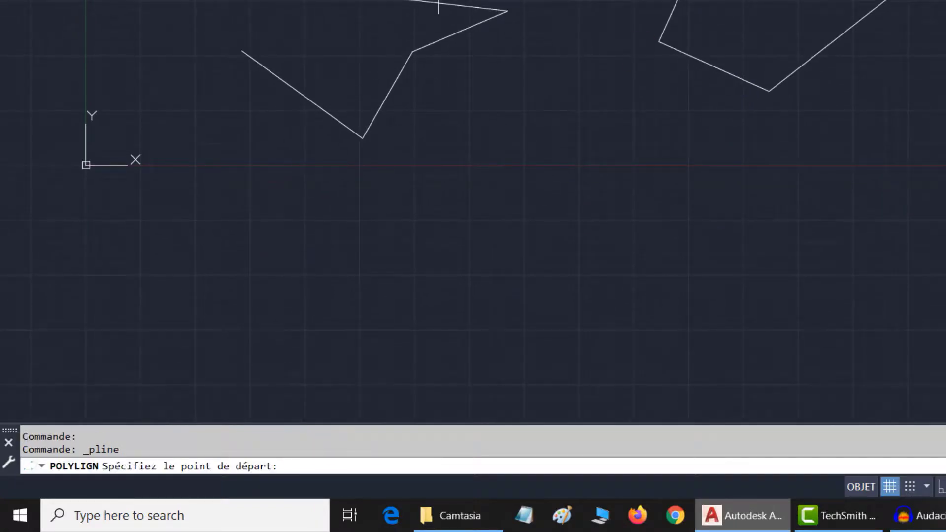
pyautogui.click(597, 163)
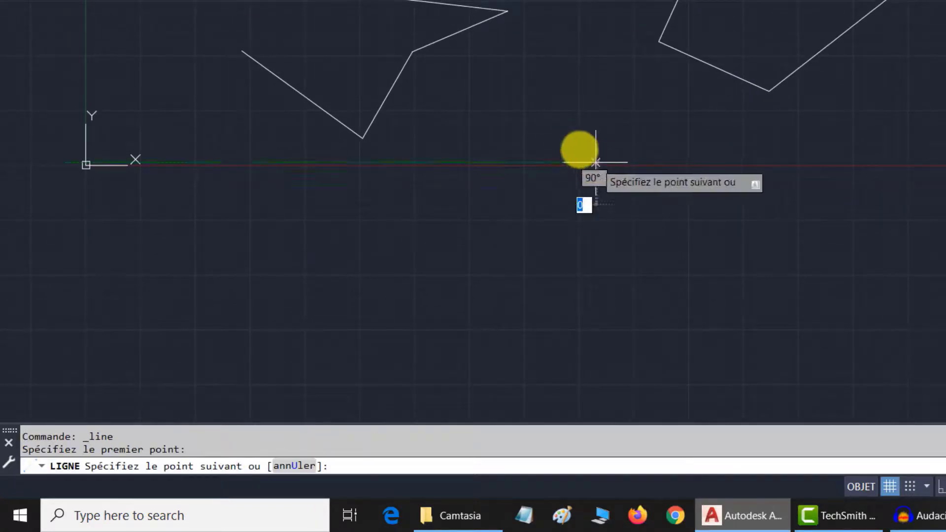
pyautogui.click(720, 254)
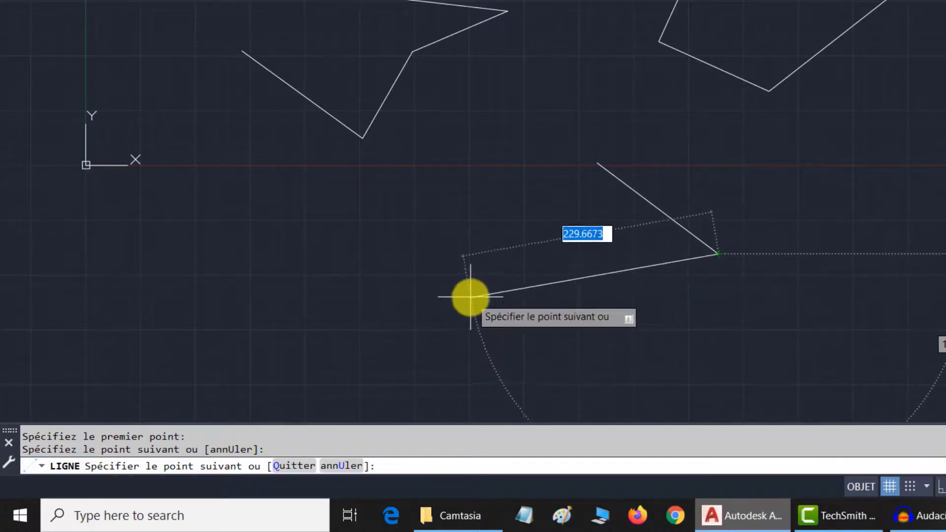
pyautogui.click(472, 296)
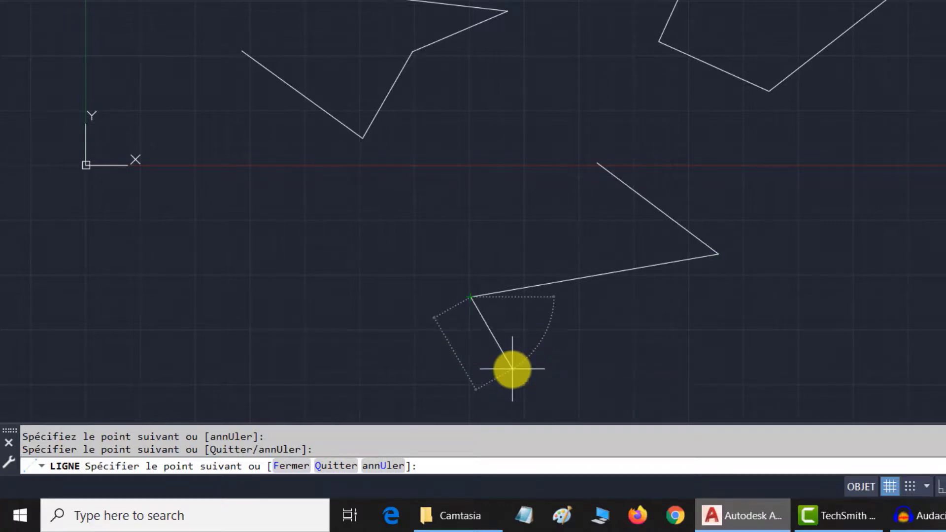
pyautogui.write('f')
pyautogui.press('Return')
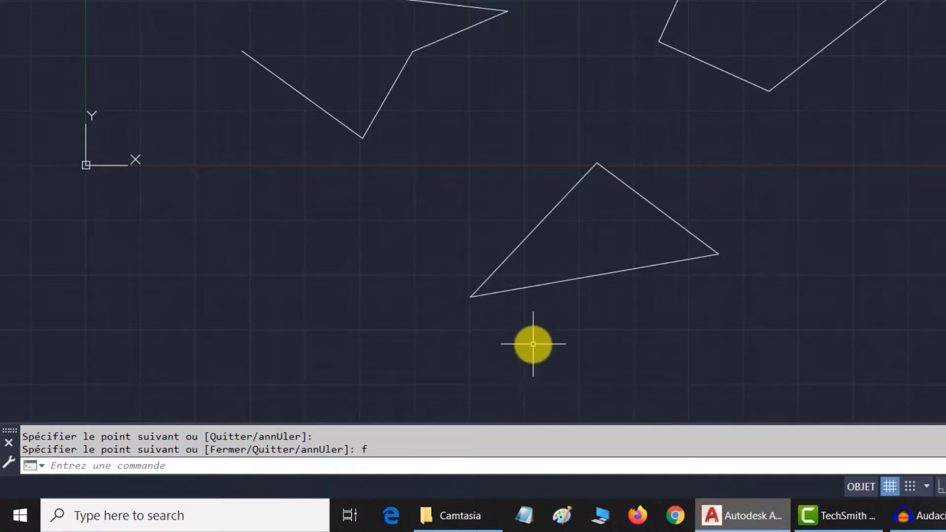
# - Crossing-select all three line shapes and delete them, then start a new line
pyautogui.scroll(-4, 544, 339)
pyautogui.moveTo(577, 317); pyautogui.dragTo(517, 260, button='middle')
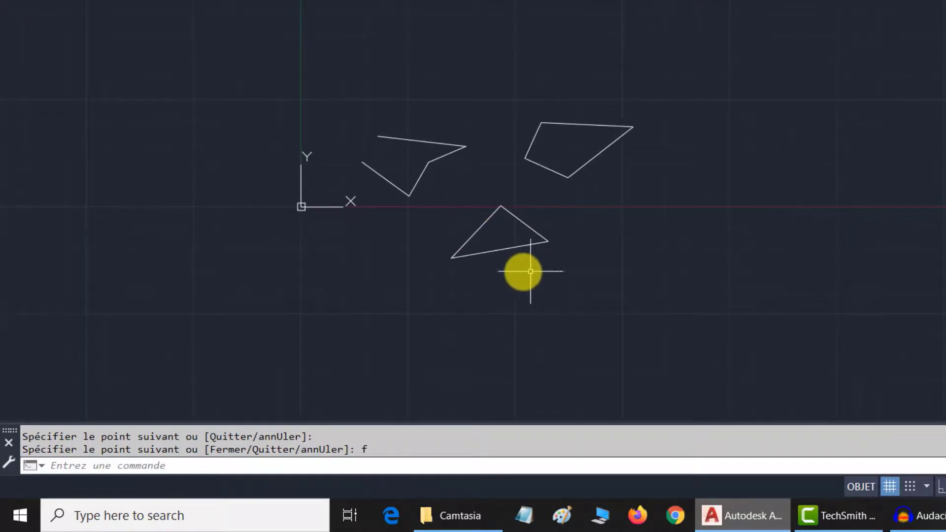
pyautogui.click(665, 61)
pyautogui.click(313, 294)
pyautogui.press('Delete')
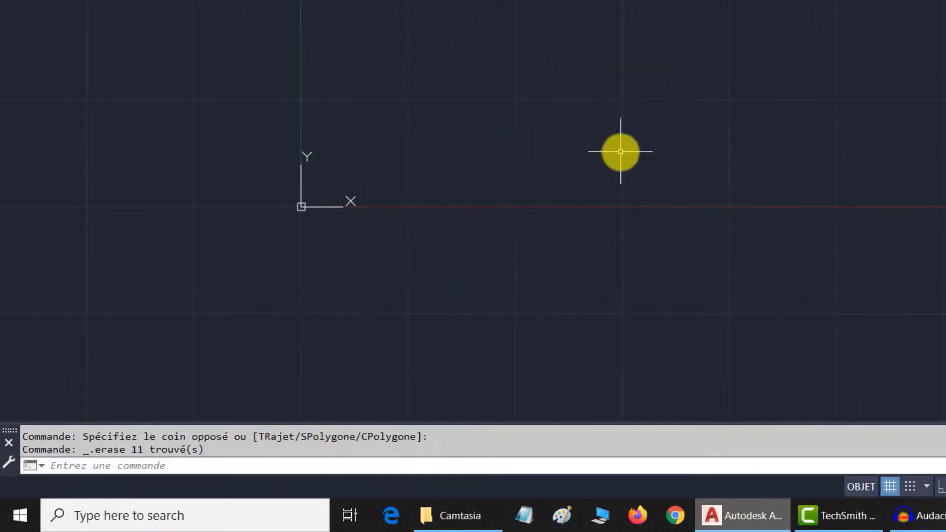
pyautogui.scroll(3, 630, 148)
pyautogui.click(371, 20)
# - Place a first point, turn on ortho mode (F8), and click a short vertical segment
pyautogui.click(517, 80)
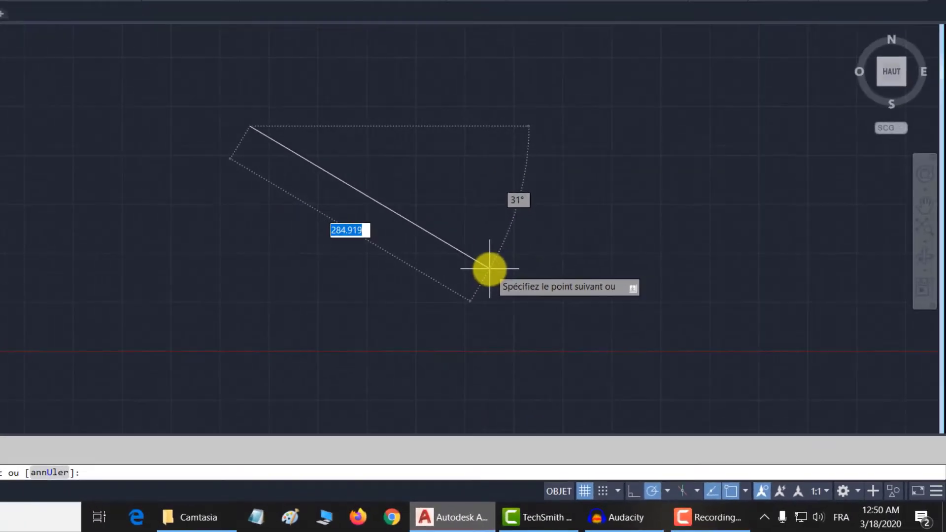
pyautogui.click(632, 489)
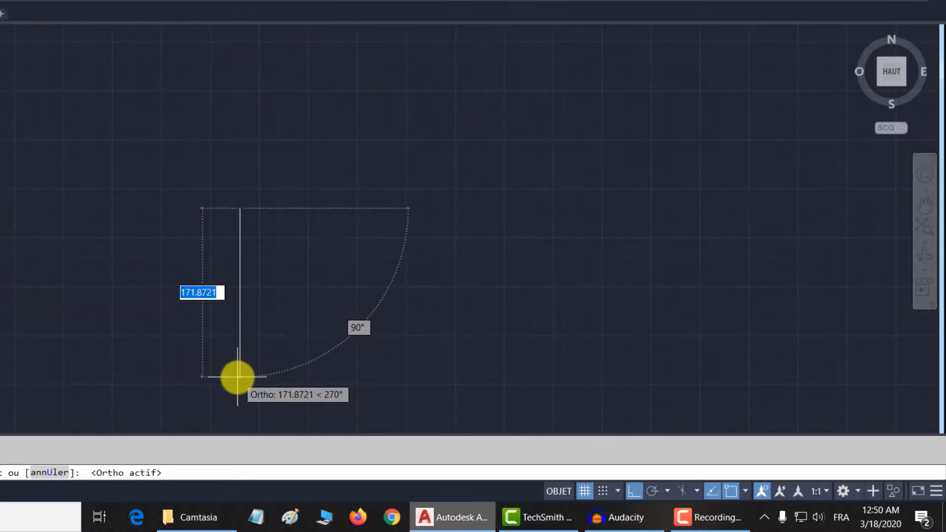
pyautogui.moveTo(237, 376); pyautogui.dragTo(253, 328, button='middle')
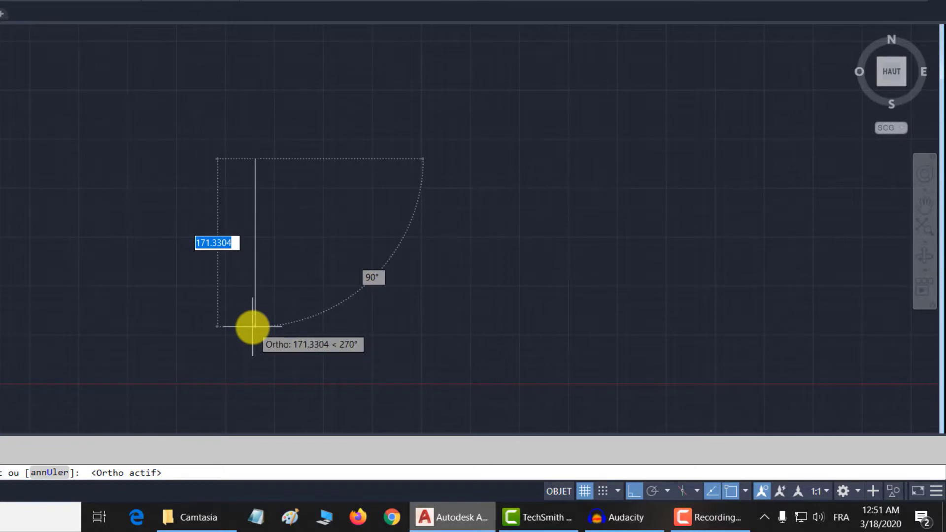
pyautogui.scroll(-1, 254, 326)
pyautogui.scroll(-1, 257, 316)
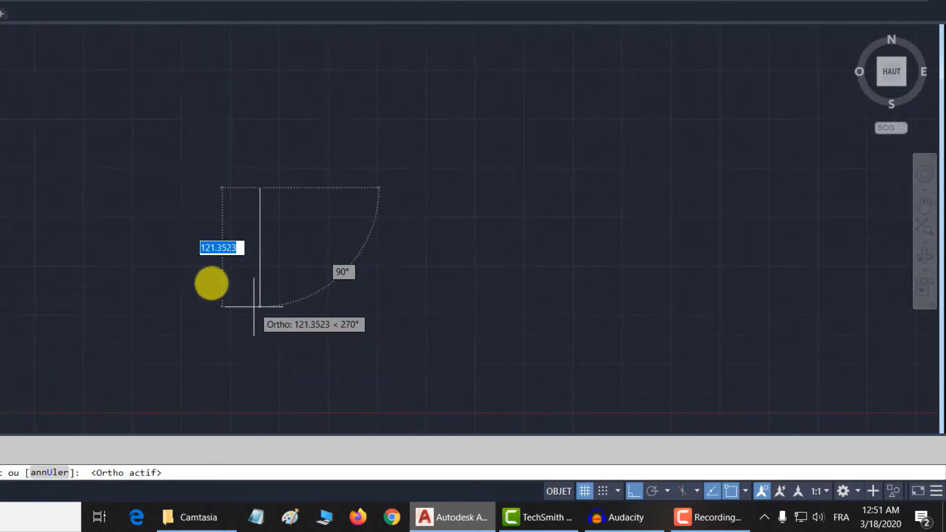
pyautogui.scroll(-2, 343, 183)
pyautogui.click(262, 220)
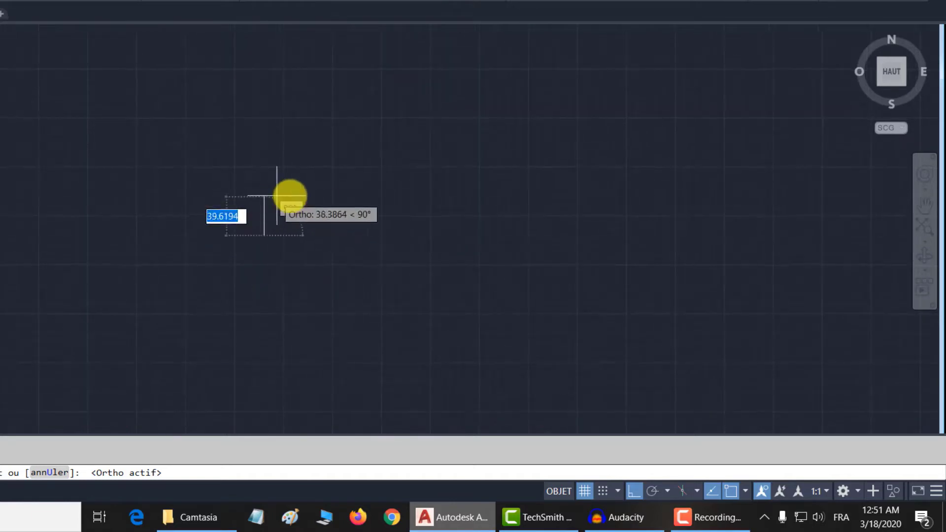
# - With Ortho off, draw a chain of slanted free-angle line segments across the canvas
pyautogui.click(634, 491)
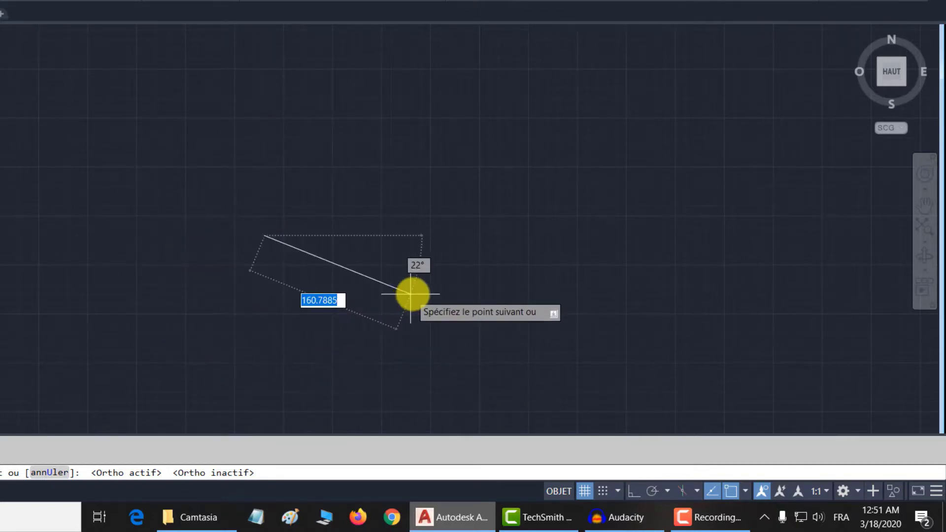
pyautogui.click(435, 108)
pyautogui.click(575, 257)
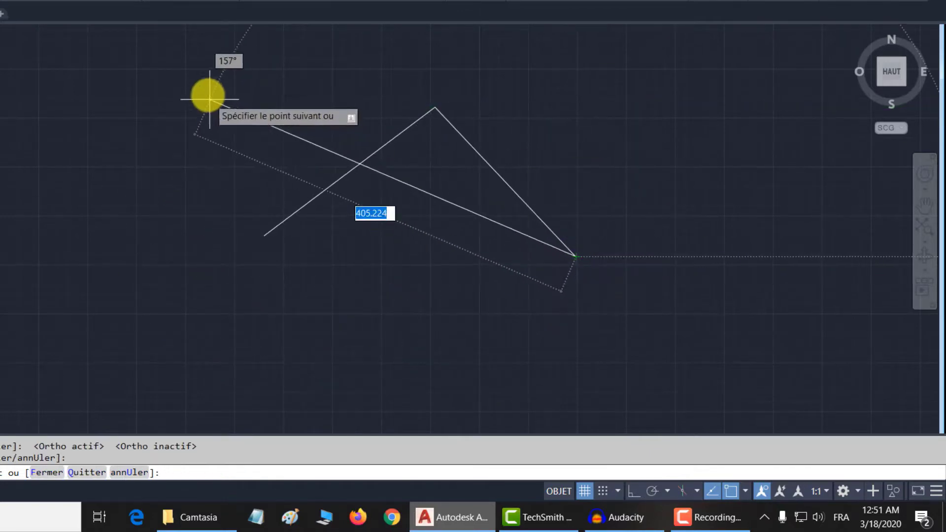
pyautogui.click(206, 79)
pyautogui.moveTo(282, 123); pyautogui.dragTo(320, 150, button='middle')
pyautogui.click(31, 237)
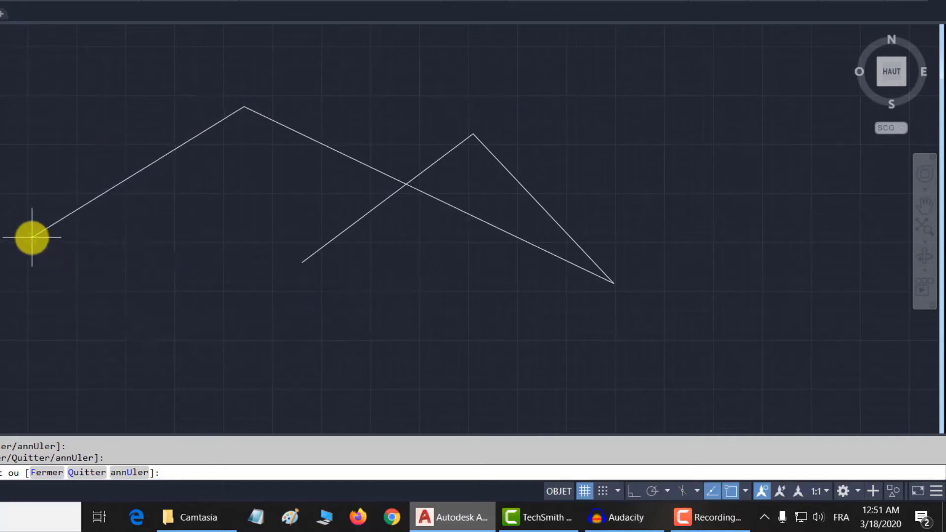
pyautogui.click(239, 202)
pyautogui.moveTo(213, 321); pyautogui.dragTo(228, 210, button='middle')
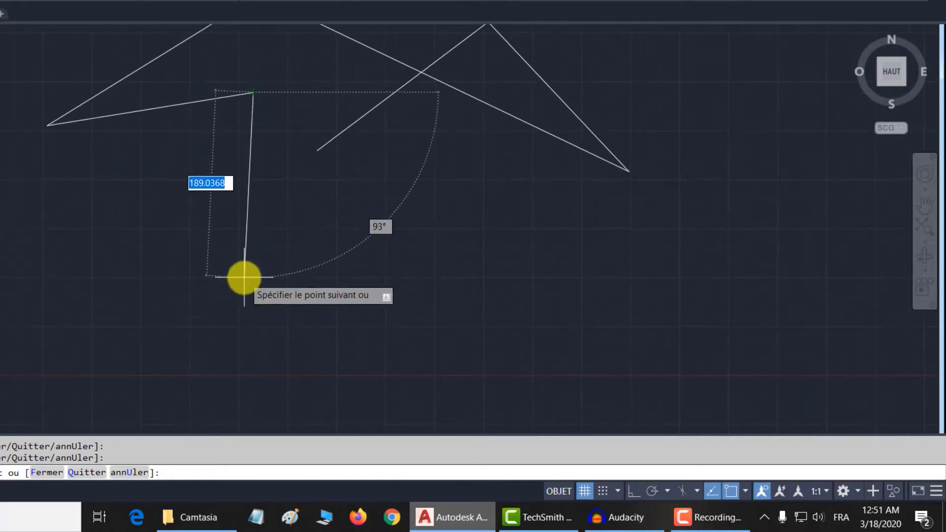
pyautogui.click(236, 259)
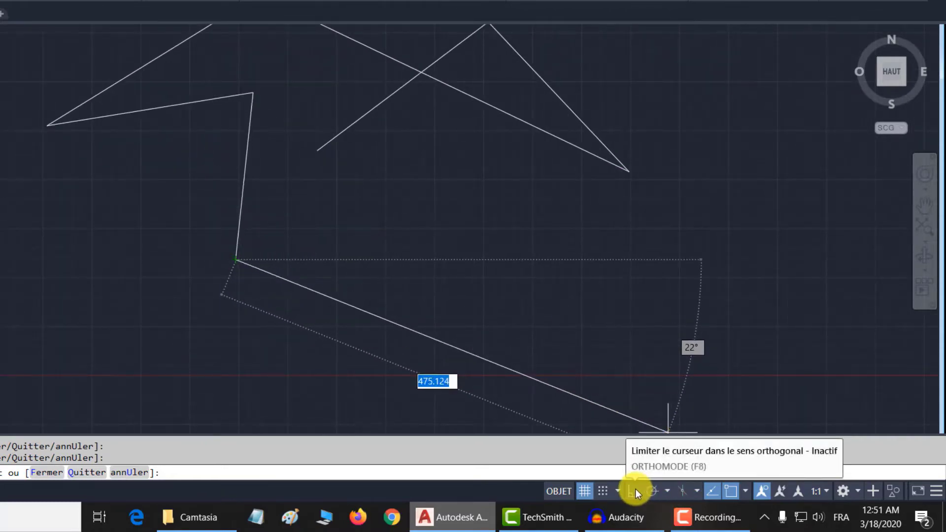
# - With Ortho on, continue with horizontal and vertical segments forming square corners, then end the line
pyautogui.click(634, 490)
pyautogui.click(453, 259)
pyautogui.moveTo(463, 430); pyautogui.dragTo(467, 300, button='middle')
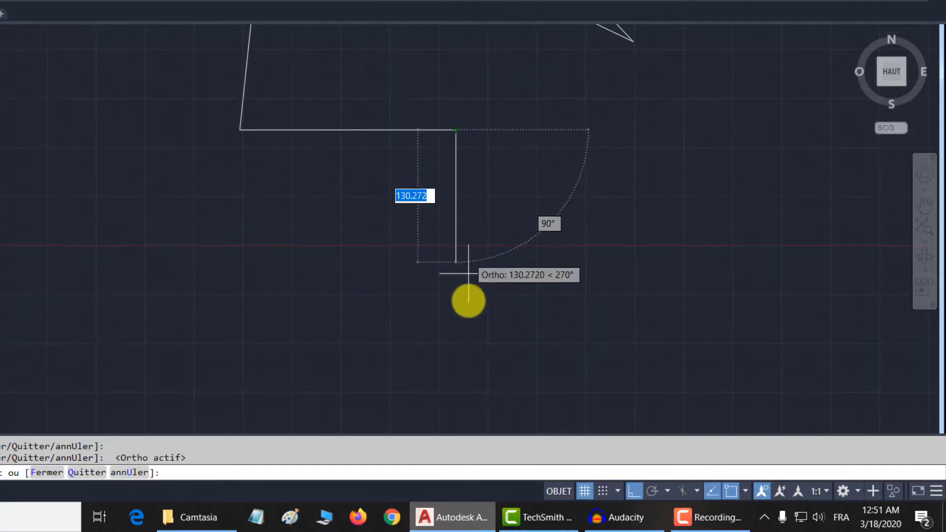
pyautogui.click(458, 337)
pyautogui.click(239, 336)
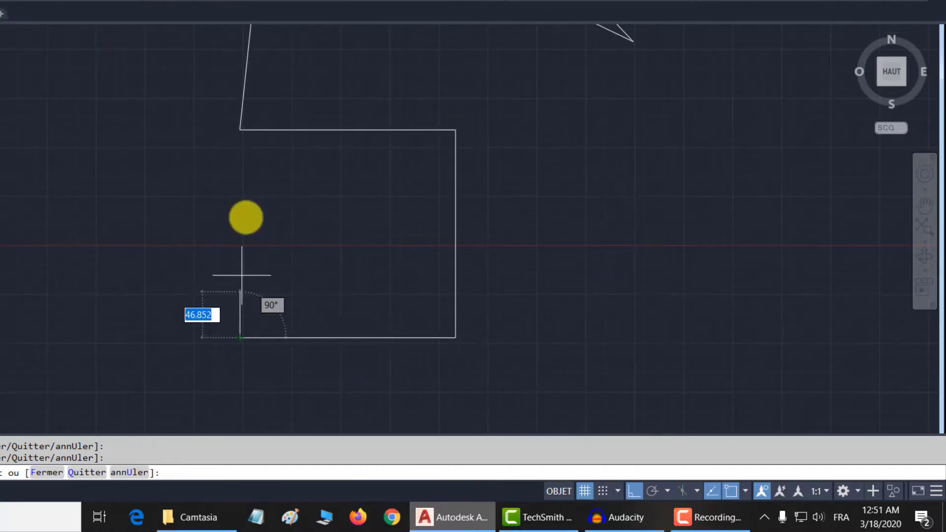
pyautogui.click(240, 132)
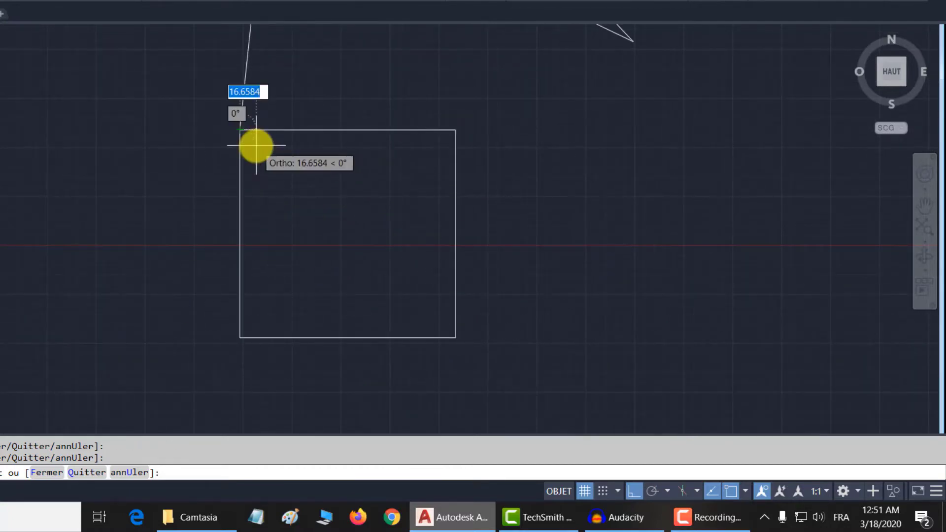
pyautogui.press('Return')
# - Crossing-select the house, square and line shapes and erase them
pyautogui.scroll(-4, 473, 211)
pyautogui.scroll(-4, 355, 233)
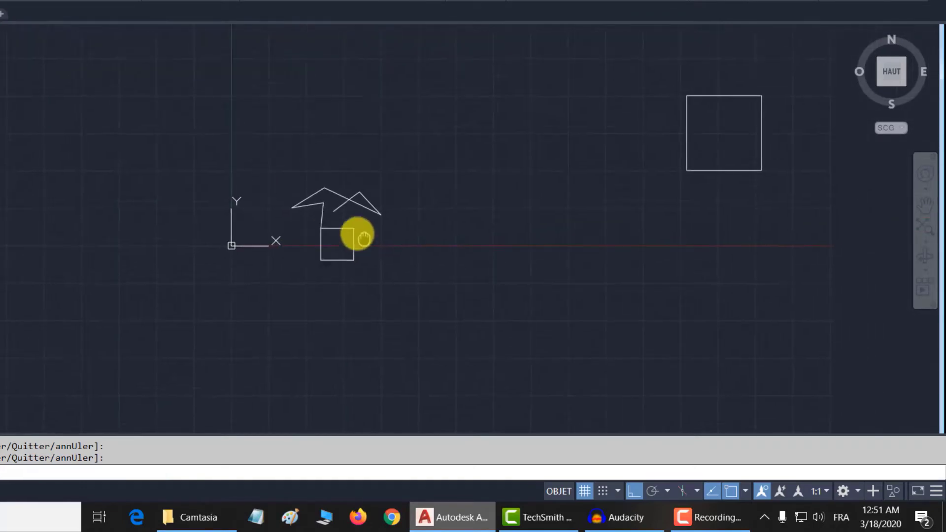
pyautogui.scroll(2, 397, 224)
pyautogui.moveTo(397, 225); pyautogui.dragTo(340, 152, button='middle')
pyautogui.moveTo(339, 153); pyautogui.dragTo(76, 295)
pyautogui.press('Delete')
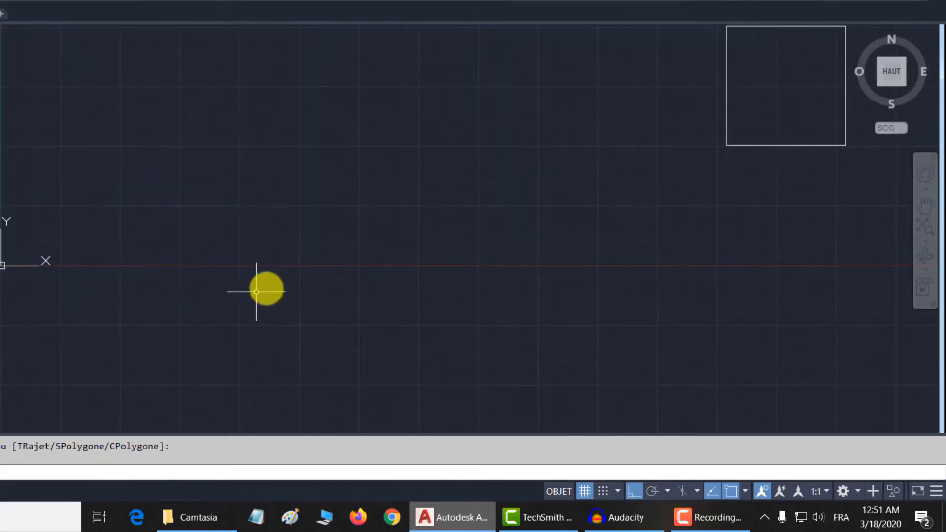
# - Select the remaining square and erase it, leaving the canvas empty
pyautogui.moveTo(264, 290)
pyautogui.mouseDown(button='middle')
pyautogui.moveTo(201, 280)
pyautogui.moveTo(167, 288)
pyautogui.mouseUp(button='middle')
pyautogui.click(714, 68)
pyautogui.click(430, 220)
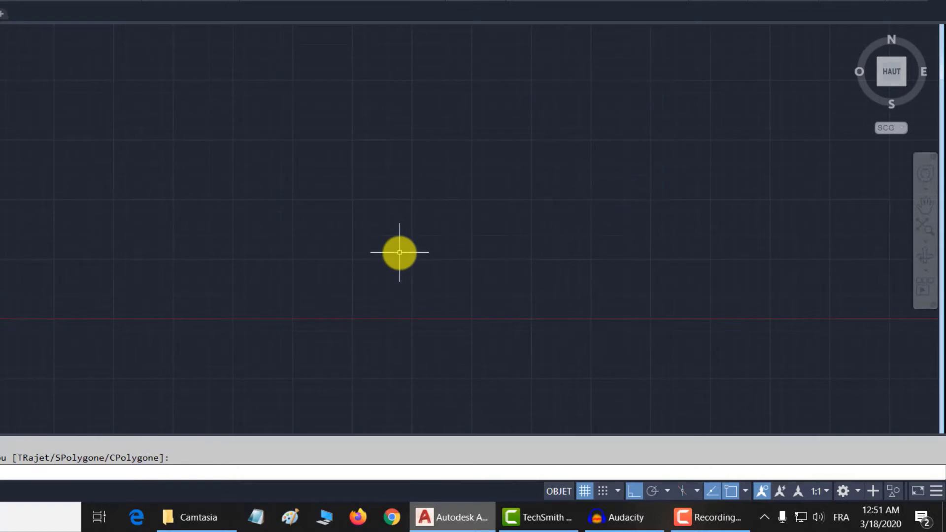
pyautogui.press('Delete')
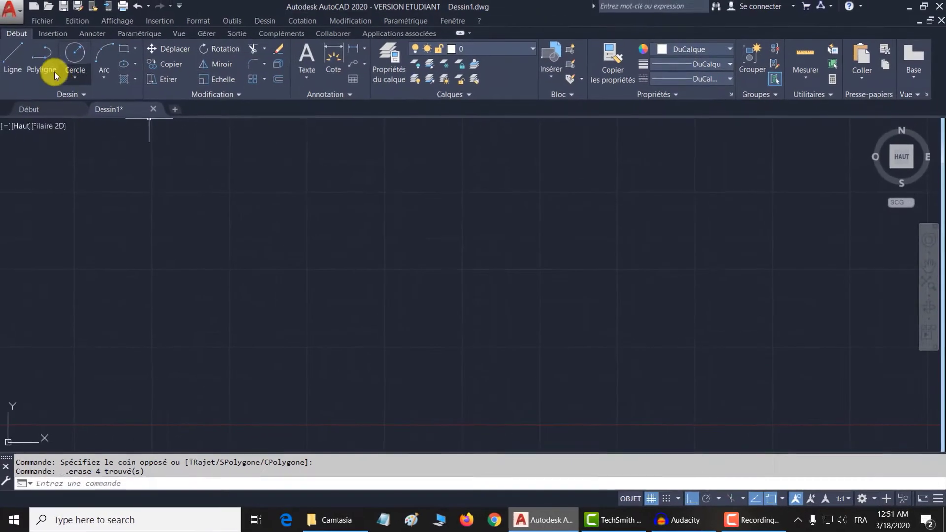